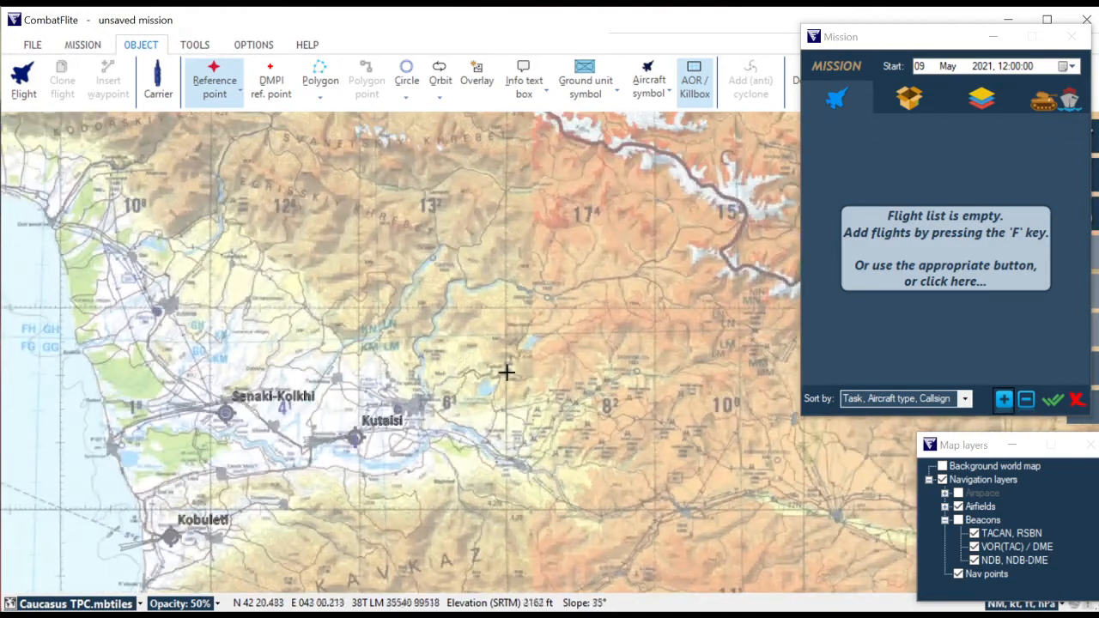
Place a Target reference point in the middle of the lake southeast of Nikortsminda.
scroll(530, 335, "up", 3)
scroll(534, 348, "up", 4)
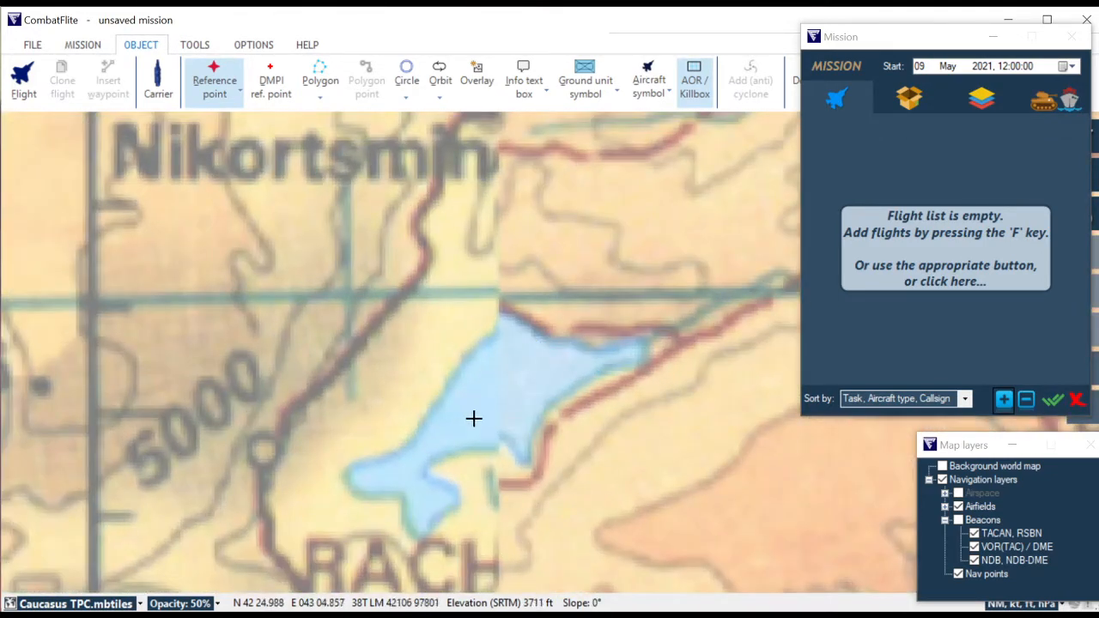
left_click(491, 408)
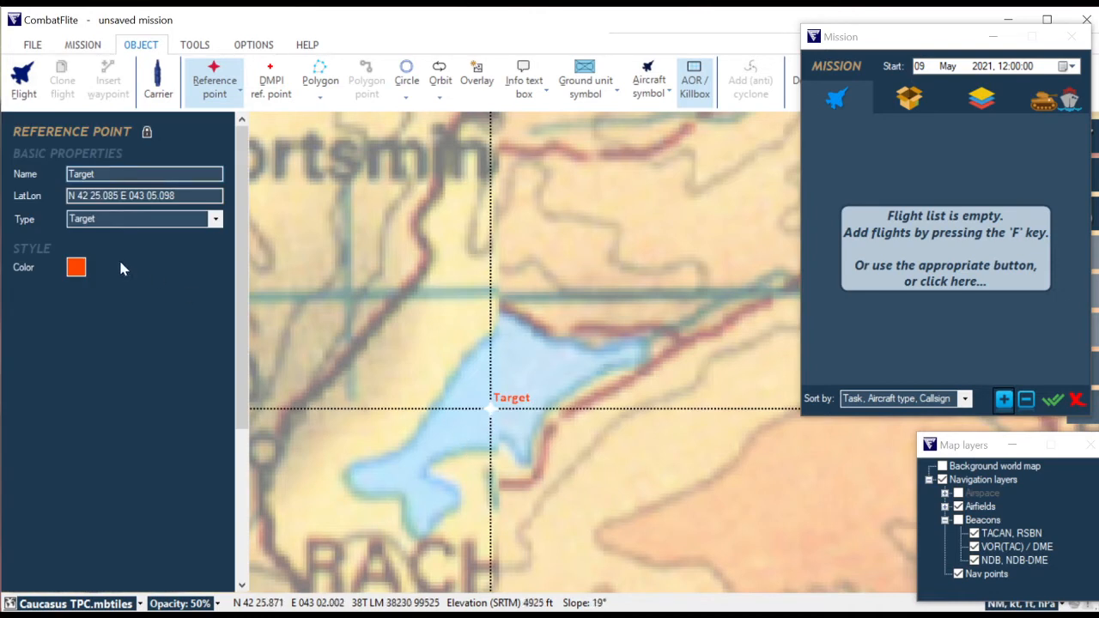
key("Escape")
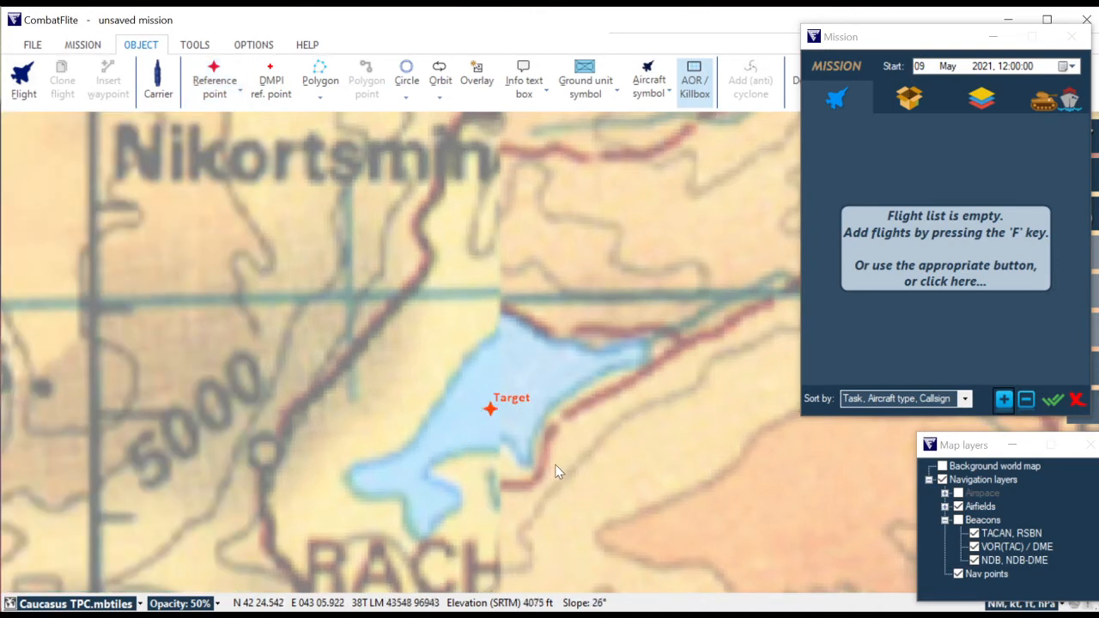
Place two DMPI reference points close together at the northeastern end of the lake, beside the Target point.
left_click(270, 88)
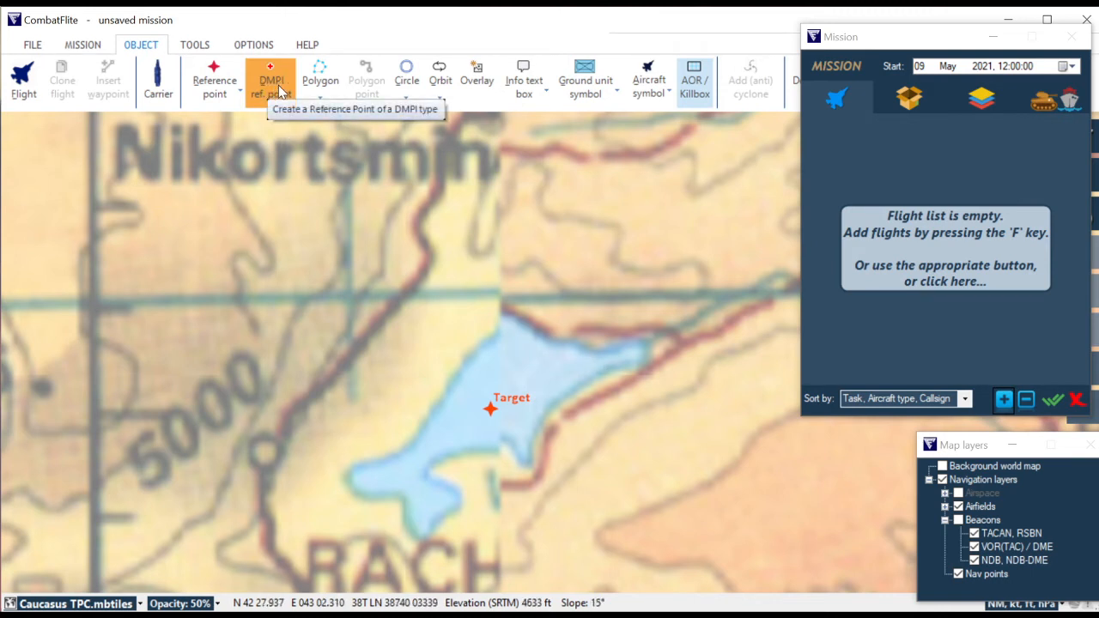
left_click(588, 342)
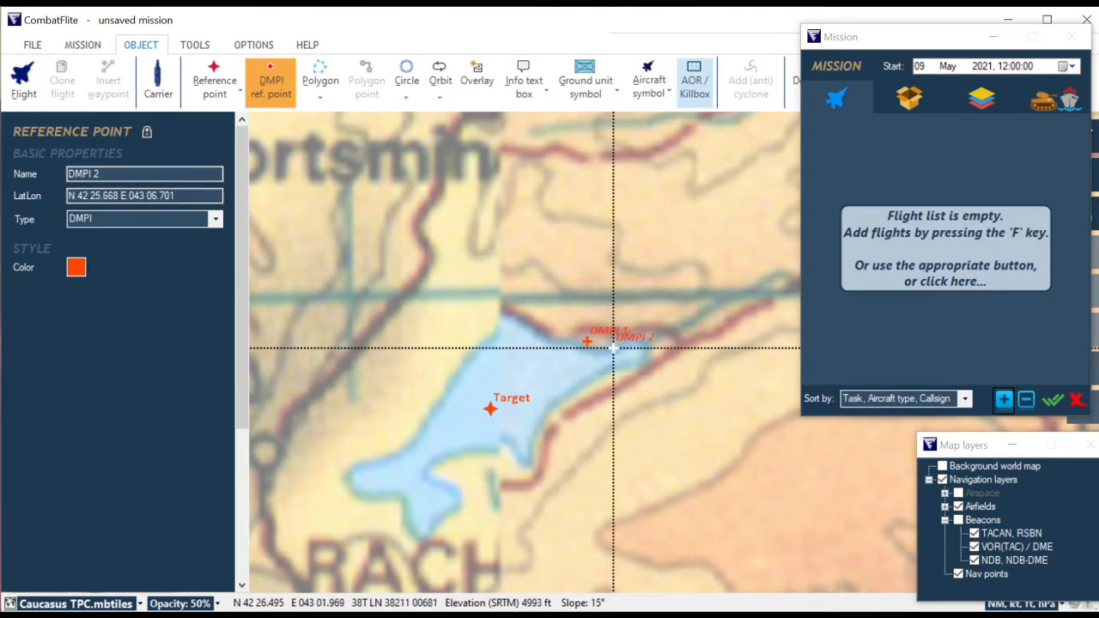
left_click_drag(176, 195, 72, 197)
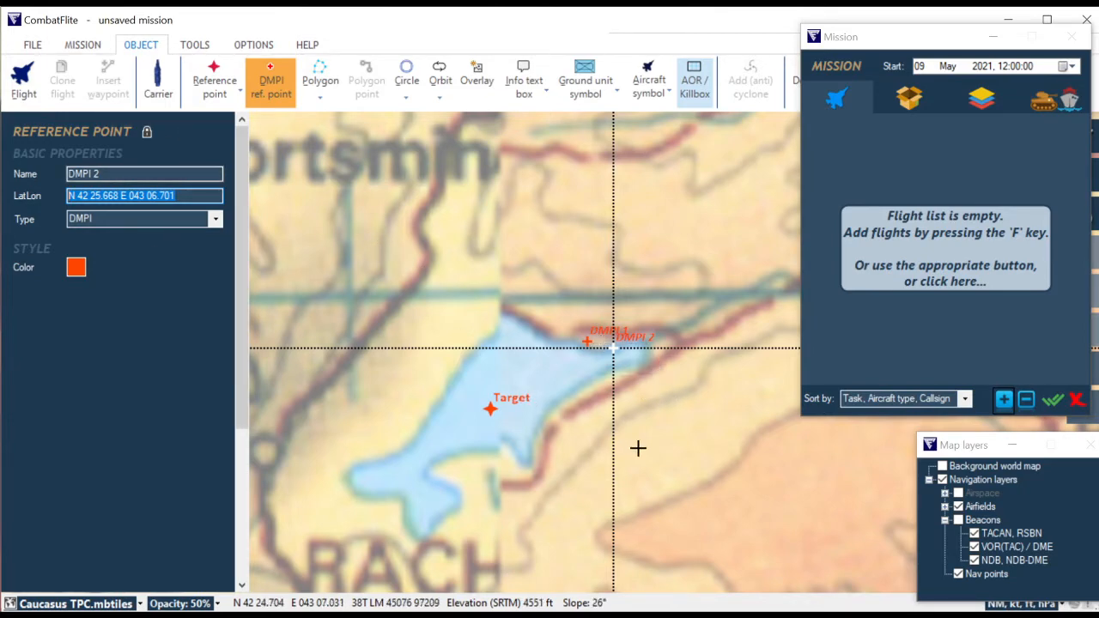
scroll(637, 446, "down", 1)
scroll(638, 447, "down", 2)
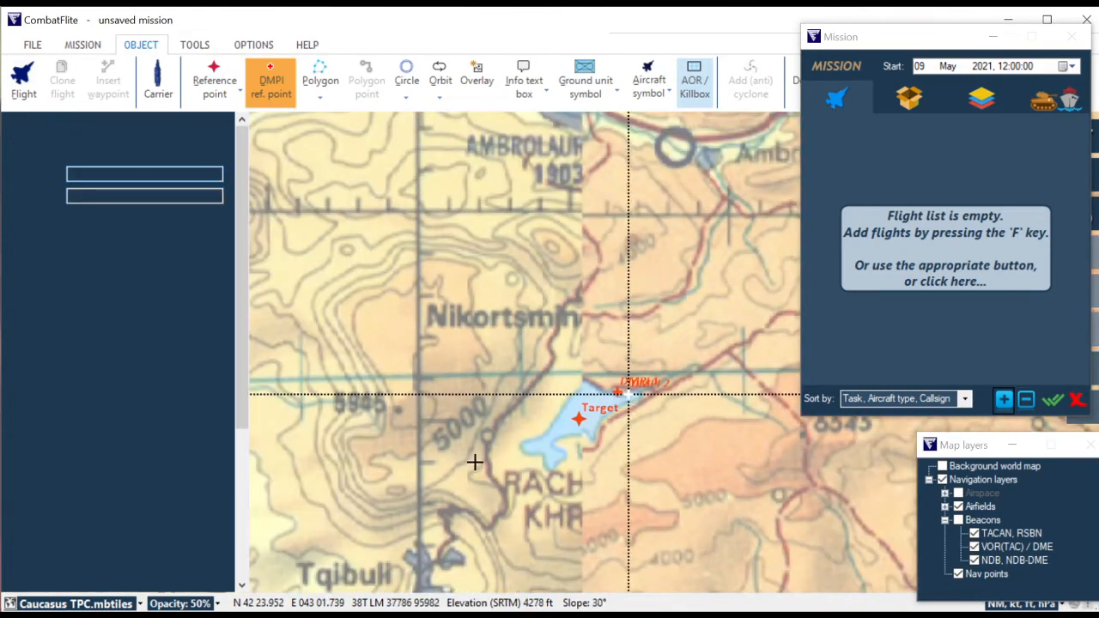
left_click_drag(473, 459, 525, 363)
key("Escape")
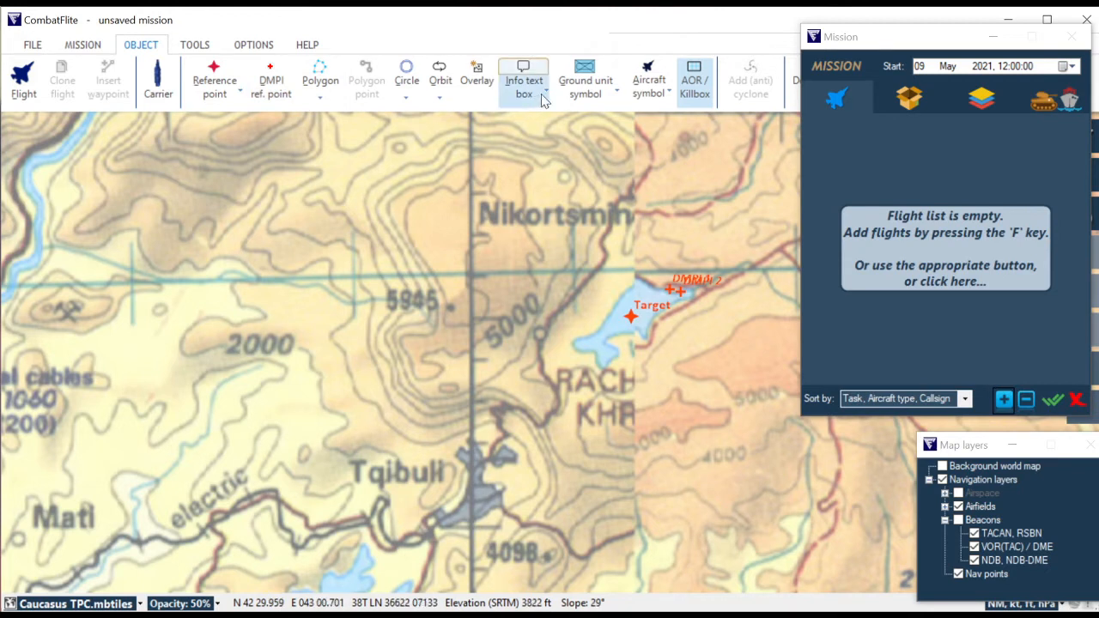
Place a hostile ground unit symbol on the map just west of the lake.
left_click(585, 86)
left_click(582, 132)
left_click(584, 91)
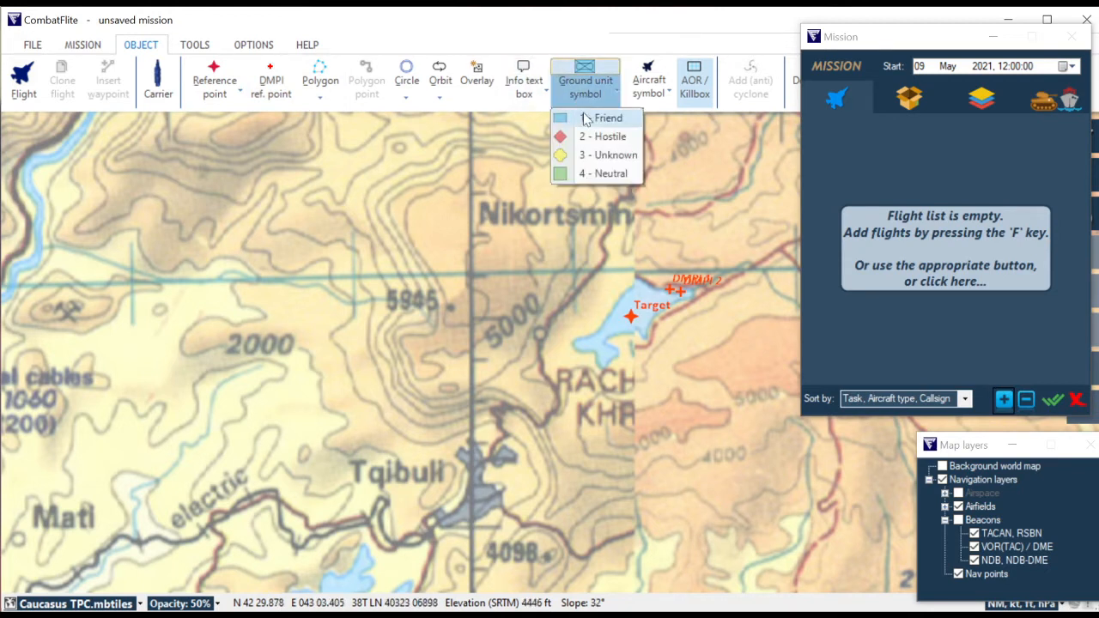
left_click(589, 138)
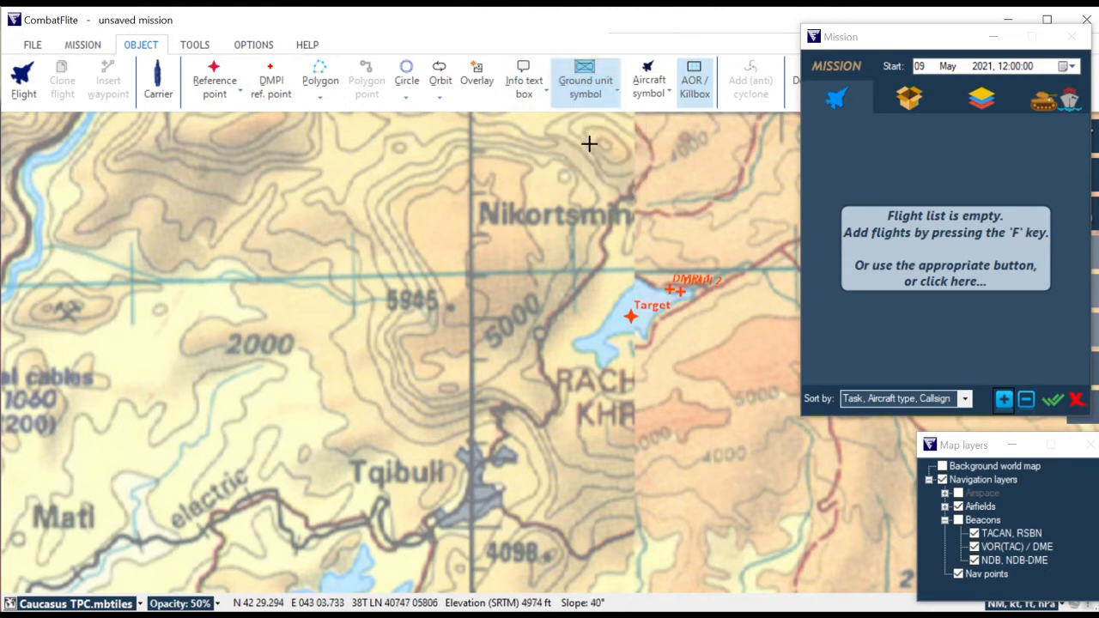
left_click(525, 287)
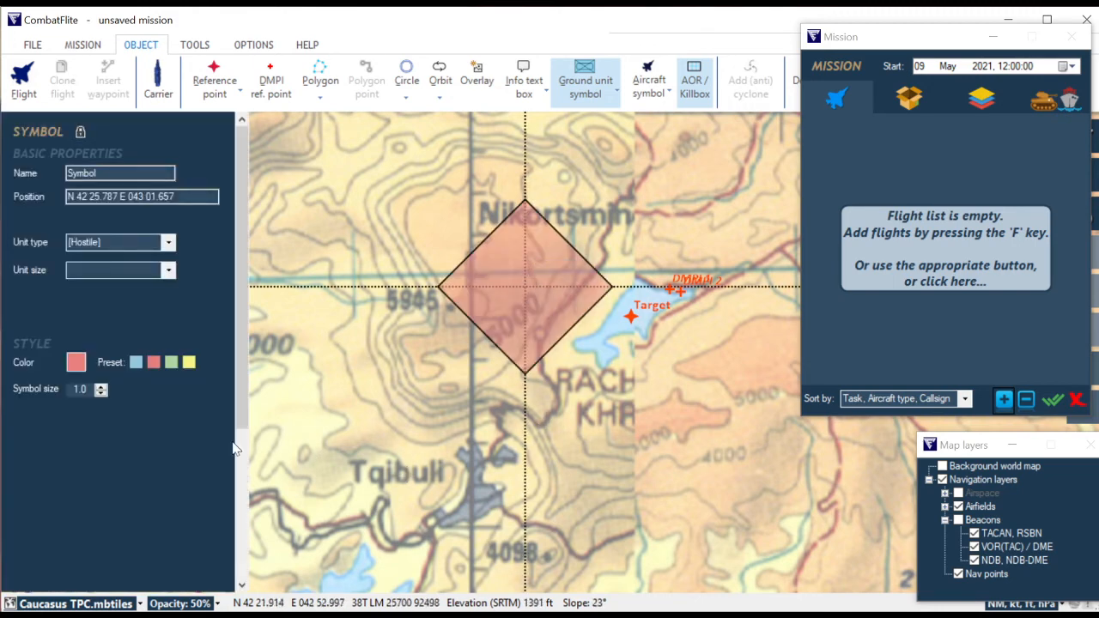
Set the hostile symbol's unit type to Self-propelled and its unit size to Company/Battery/Troop.
left_click(169, 244)
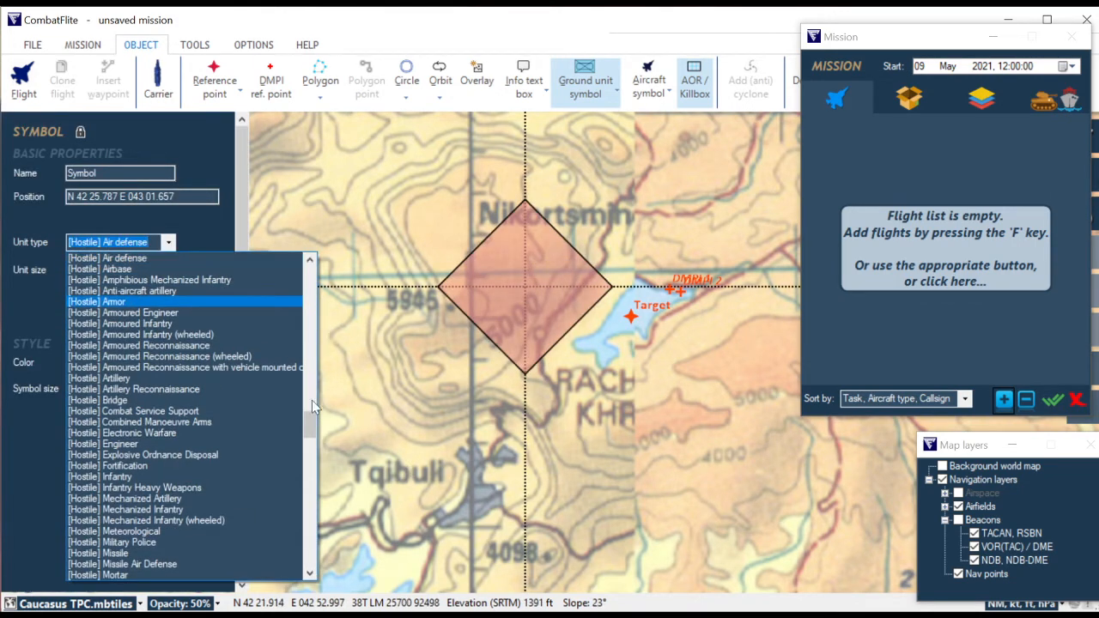
left_click_drag(310, 424, 317, 450)
left_click(155, 355)
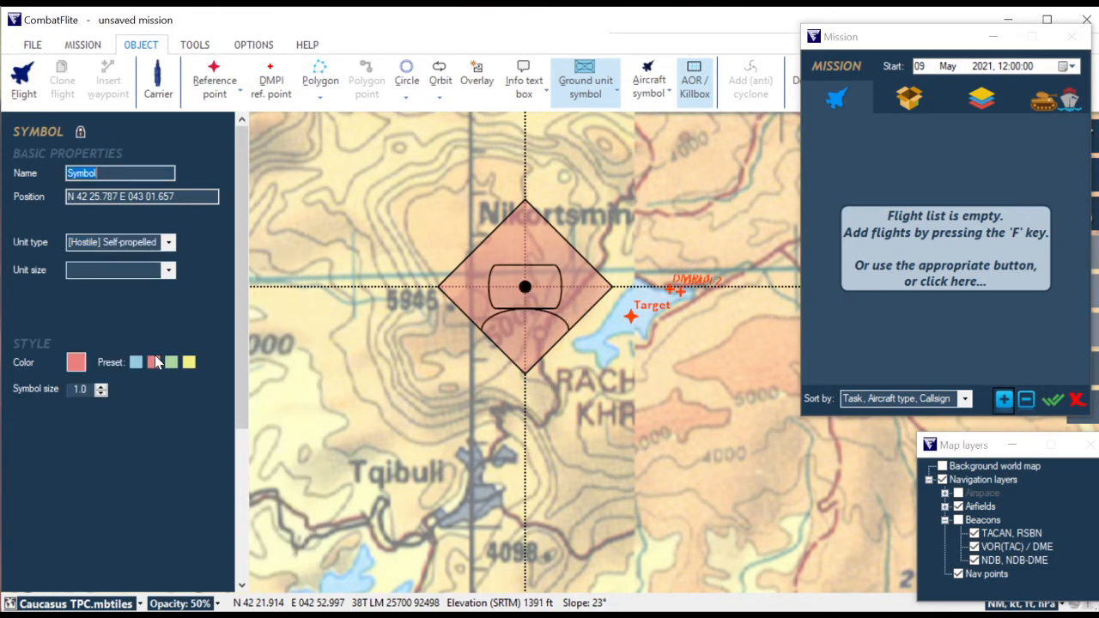
left_click(169, 272)
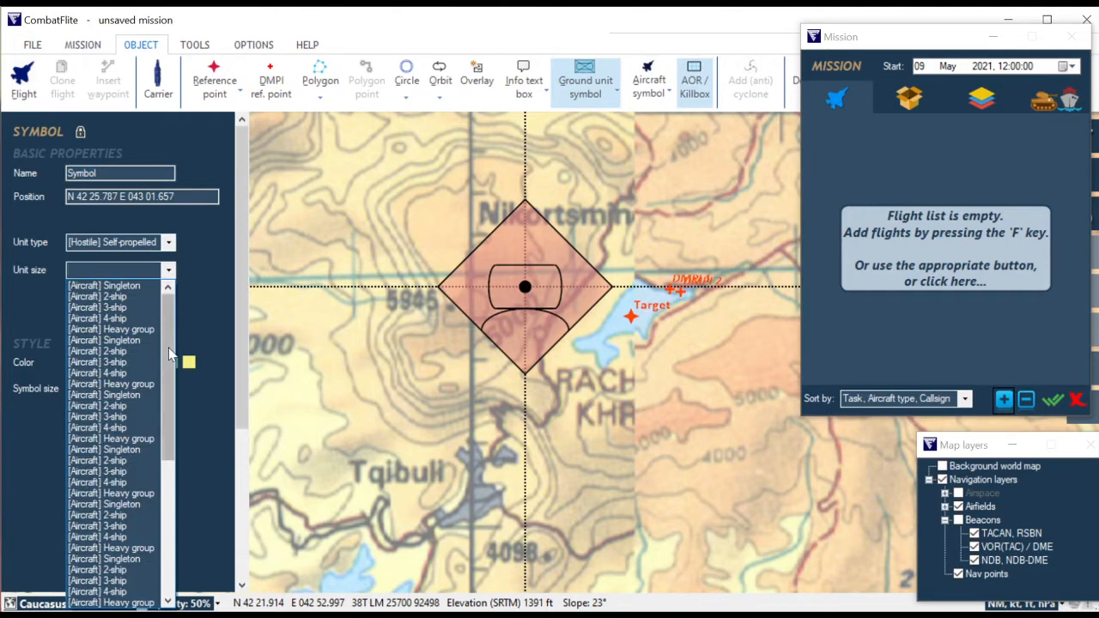
scroll(150, 505, "down", 5)
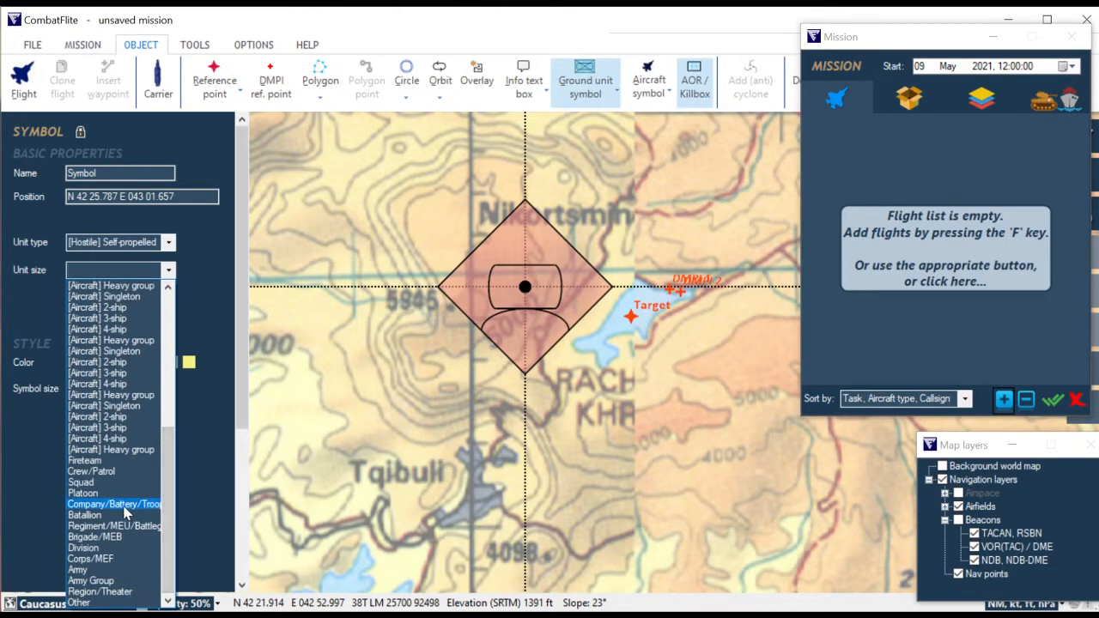
left_click(110, 507)
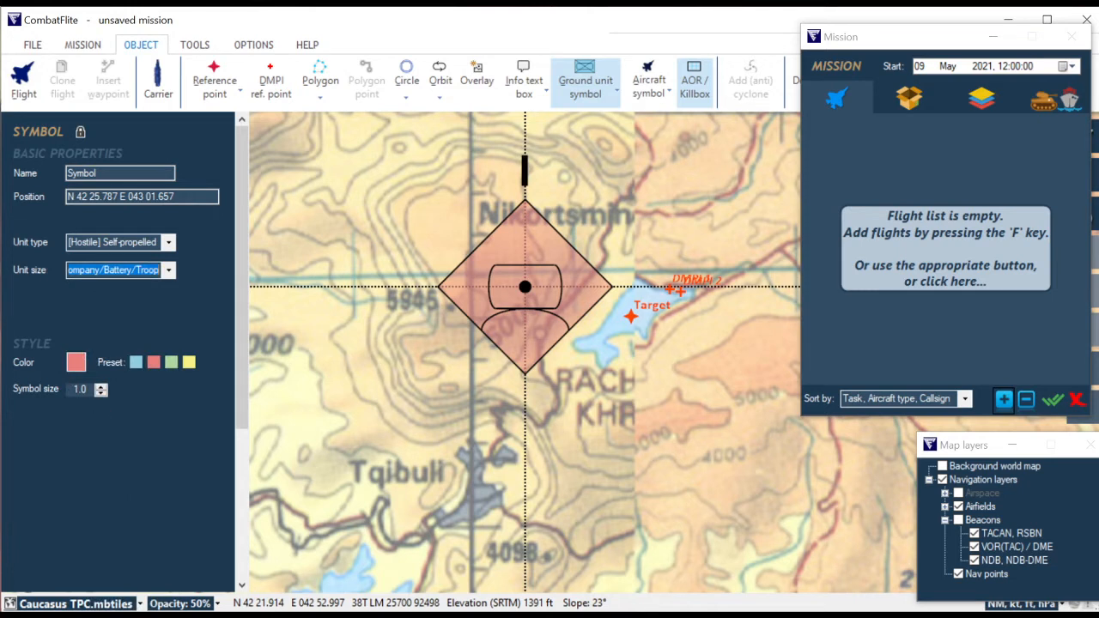
Set the hostile ground unit's symbol size to 0.4.
left_click_drag(88, 390, 81, 390)
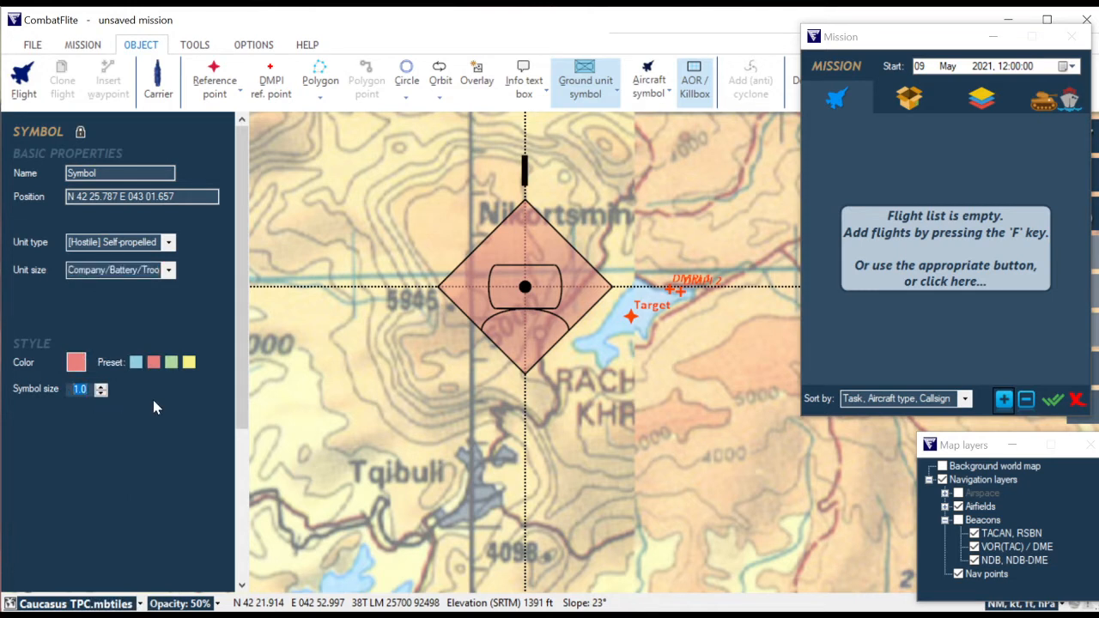
type("0.4")
key("Return")
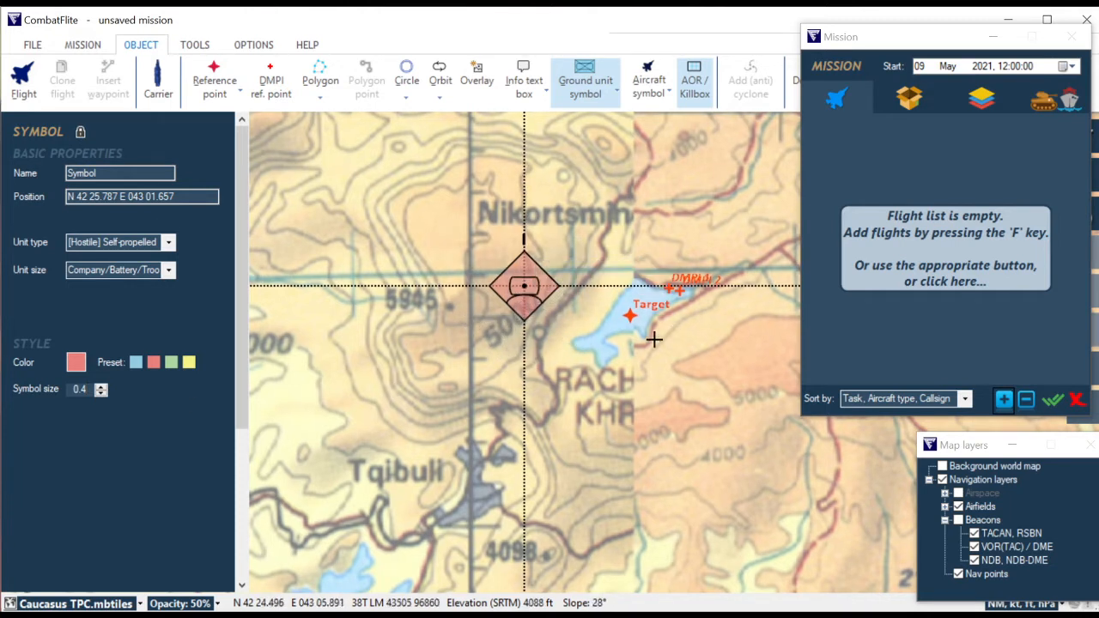
left_click(605, 90)
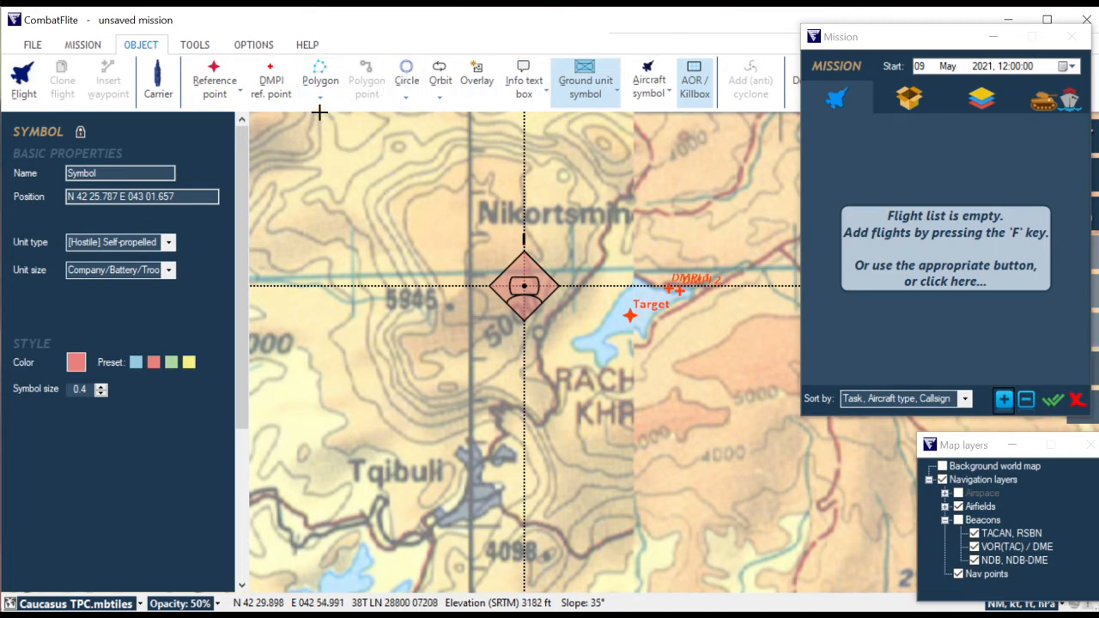
Draw a four-point FLOT line curving from west of the hostile unit, past Tqibuli, to southeast of the lake.
left_click(320, 86)
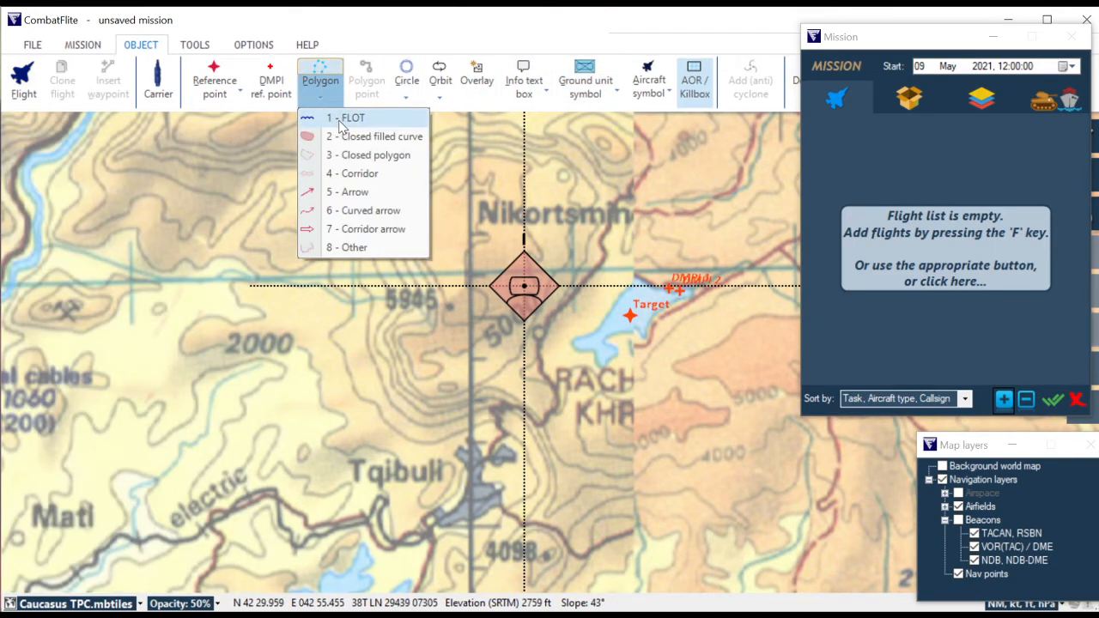
left_click(344, 119)
scroll(433, 388, "down", 1)
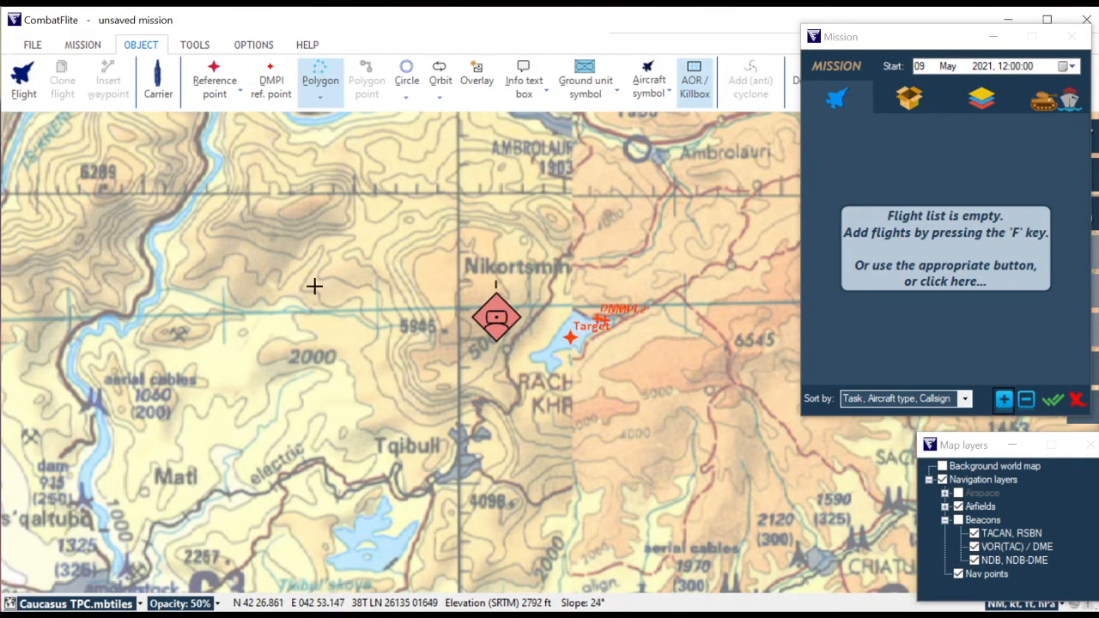
left_click(290, 285)
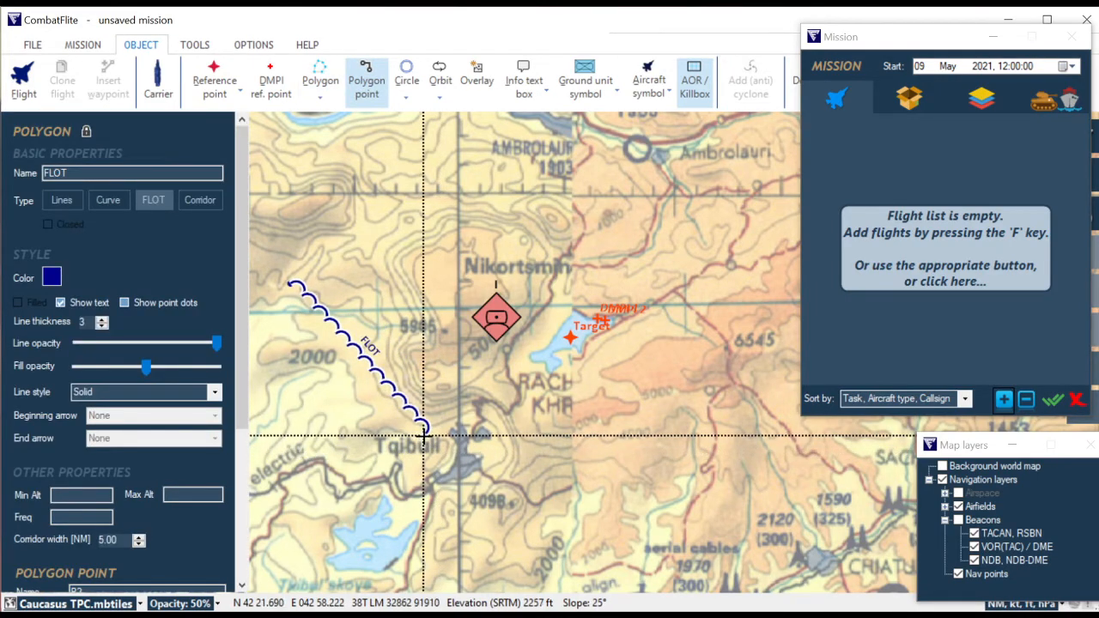
left_click(424, 433)
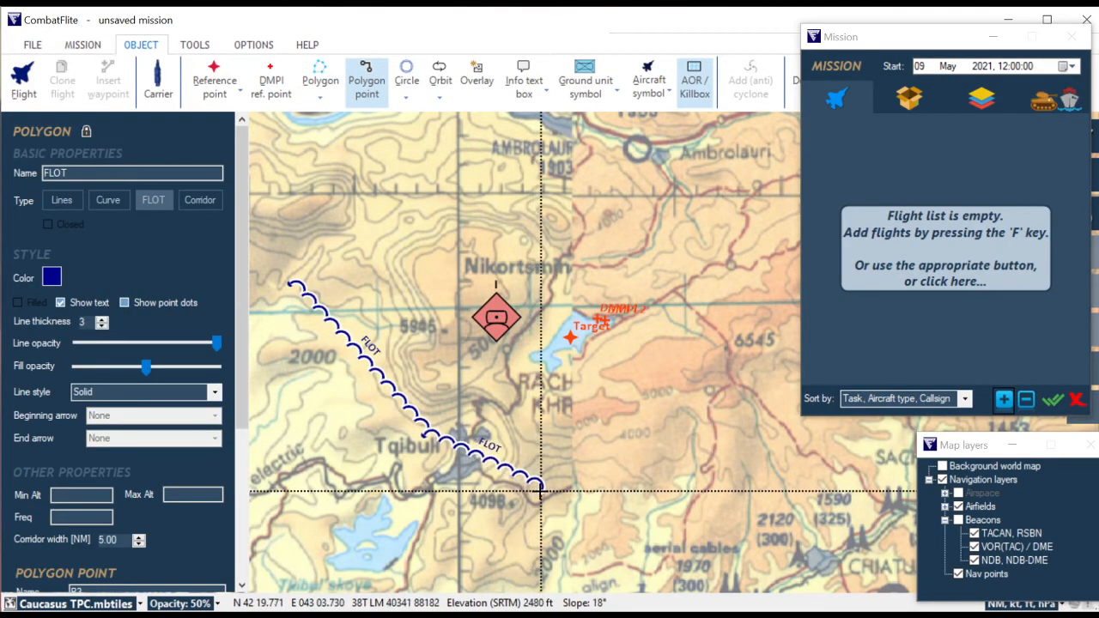
left_click(541, 490)
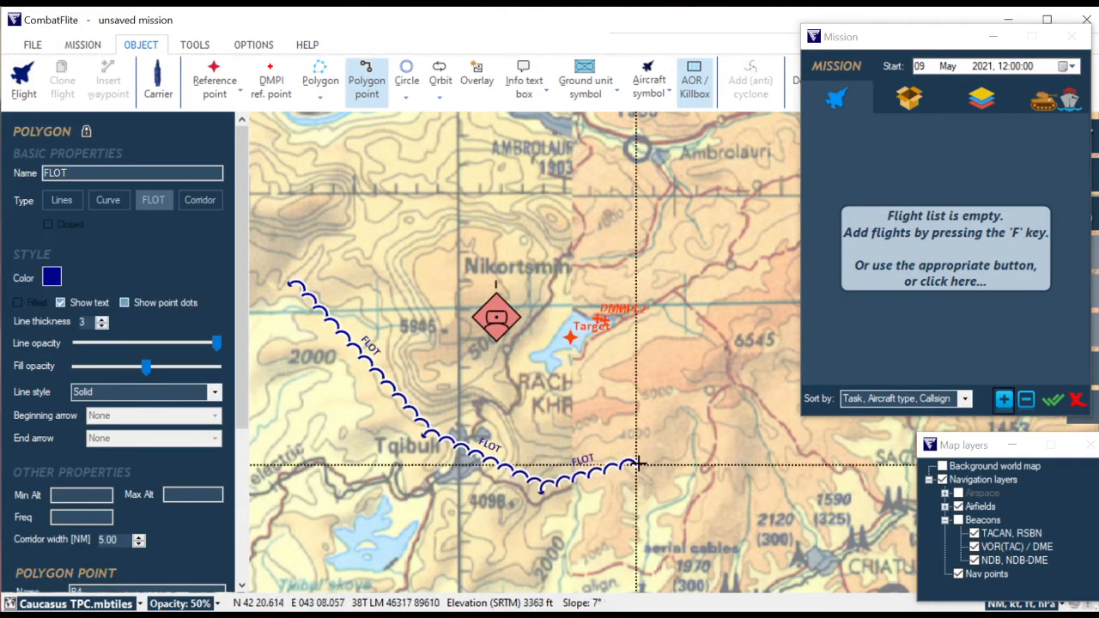
left_click(725, 458)
key("Escape")
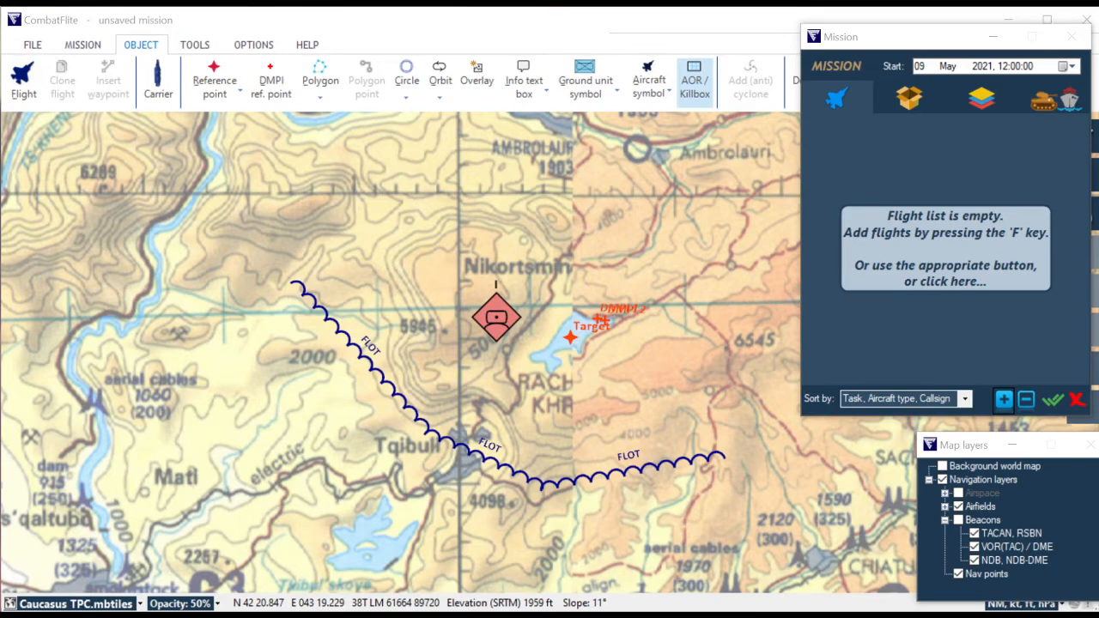
Draw an east-west AAR orbit north of Senaki-Kolkhi with a leg about 25 NM long and a hot leg bearing of about 270°.
scroll(399, 283, "down", 4)
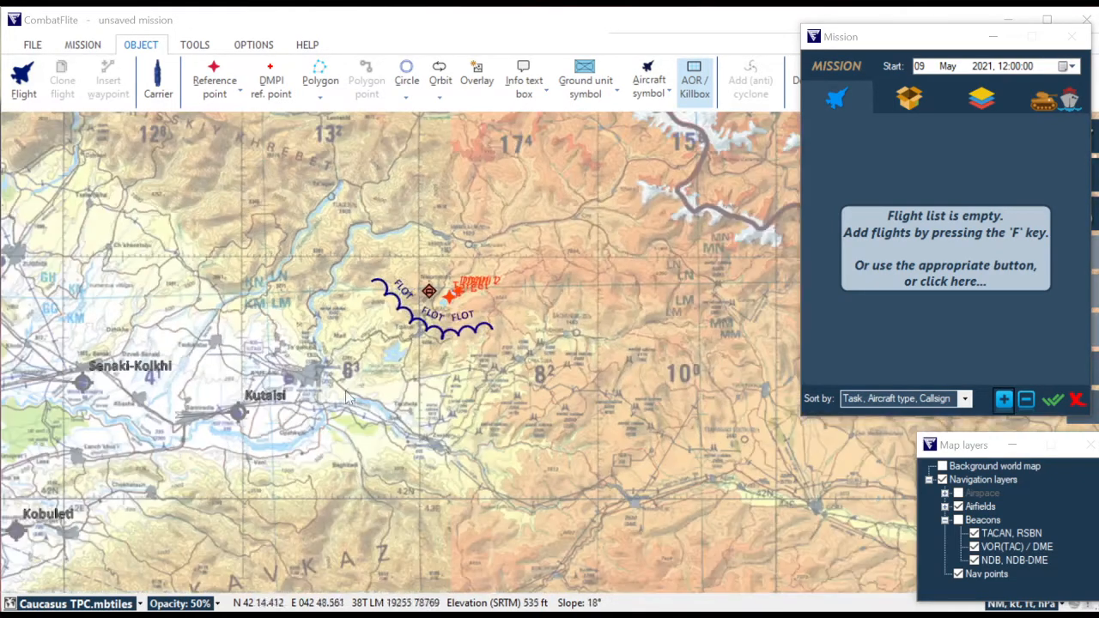
left_click_drag(348, 398, 477, 342)
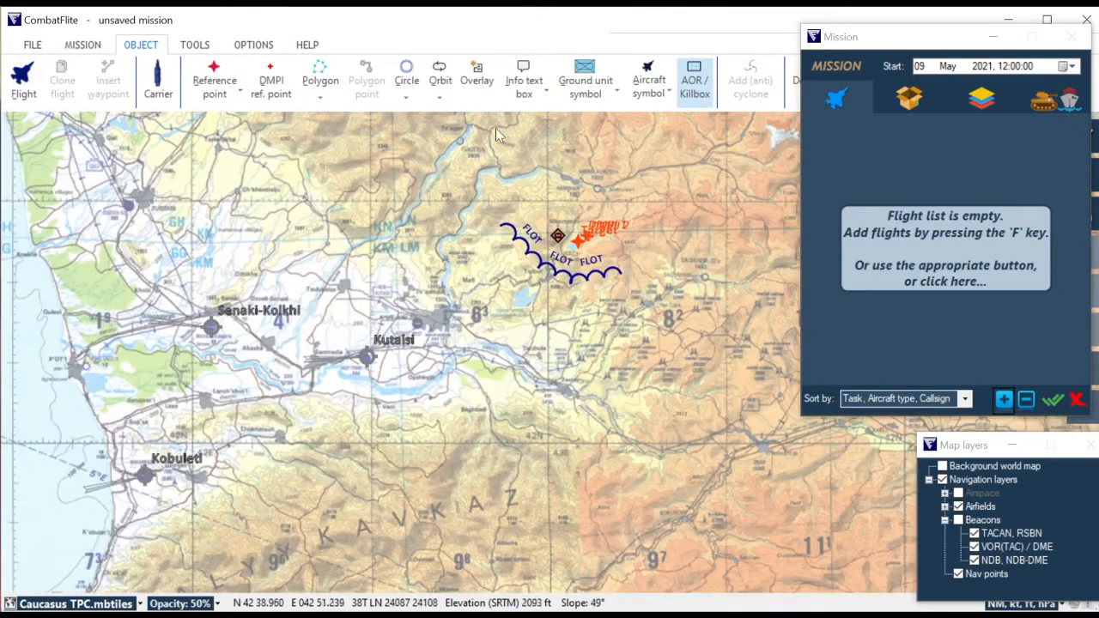
left_click(440, 97)
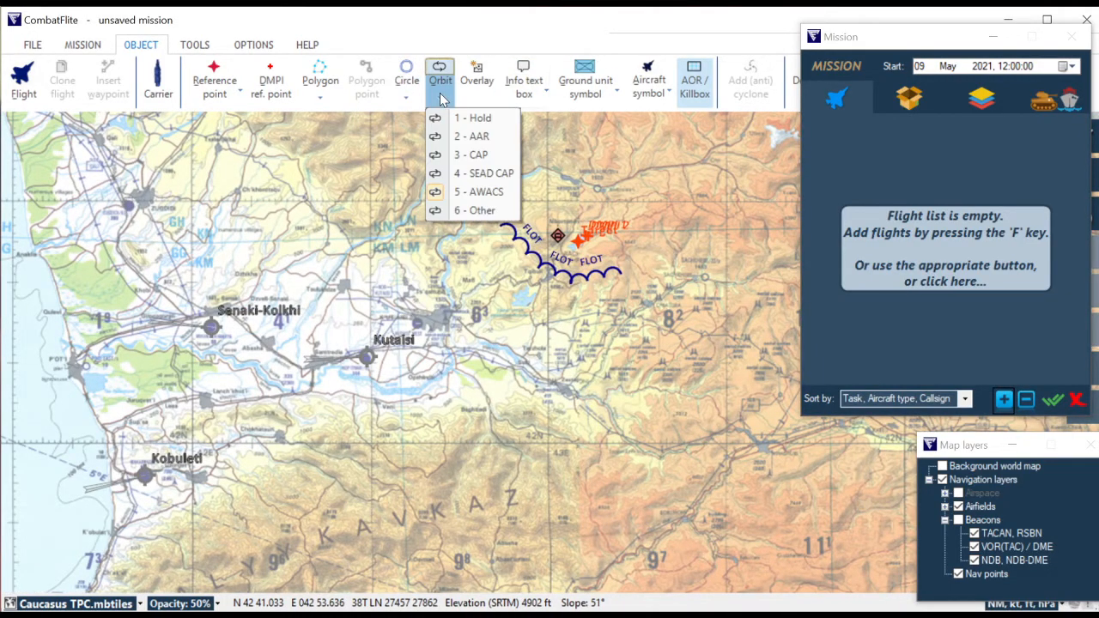
left_click(471, 138)
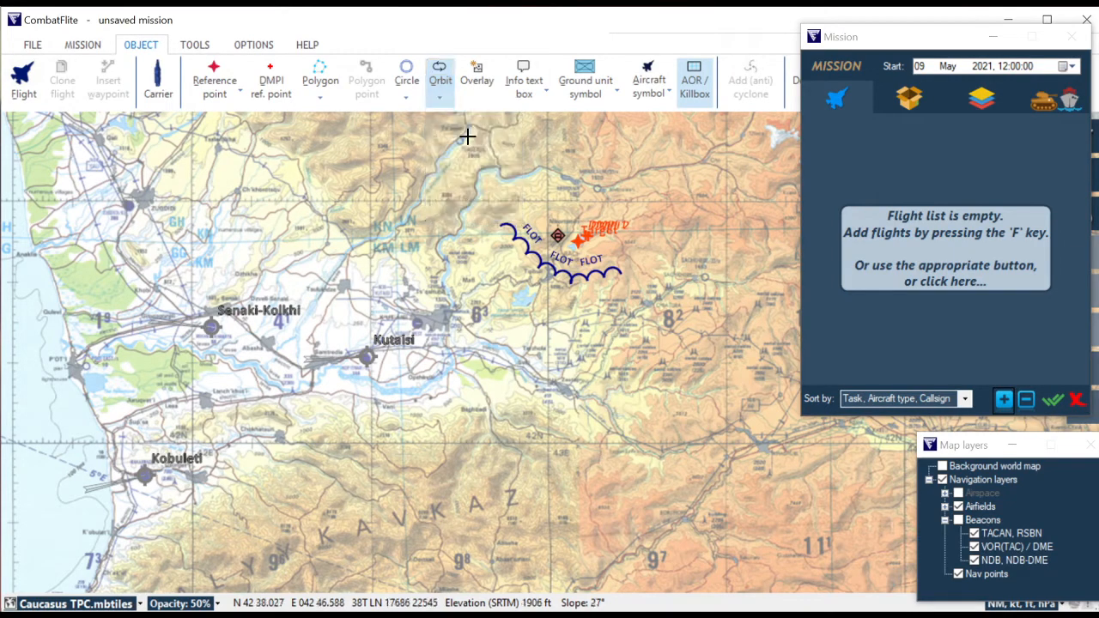
left_click(151, 243)
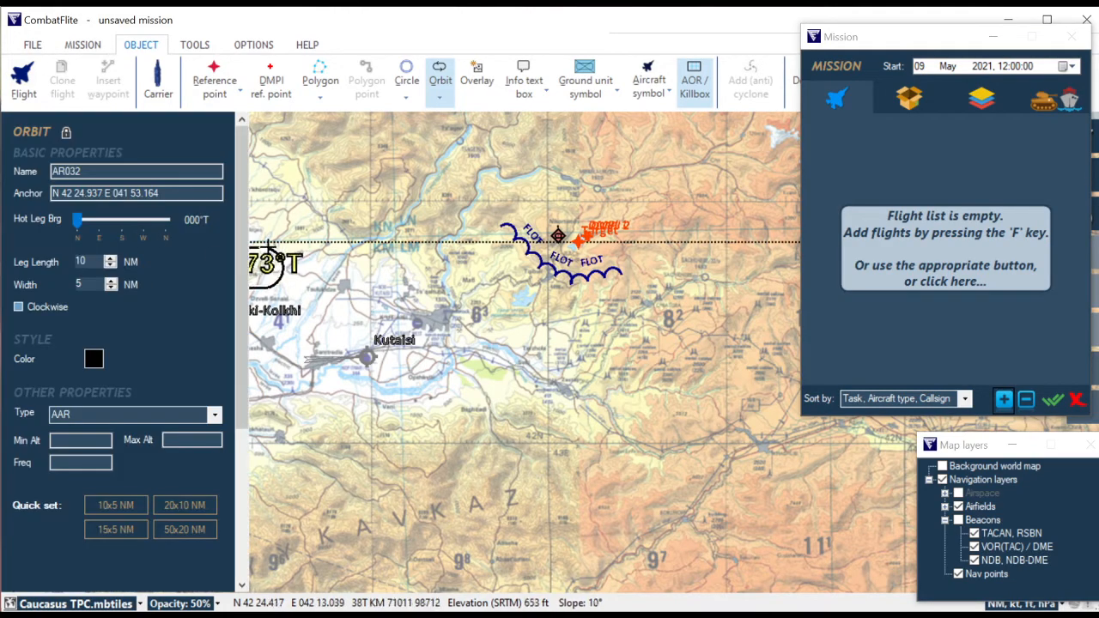
left_click(348, 241)
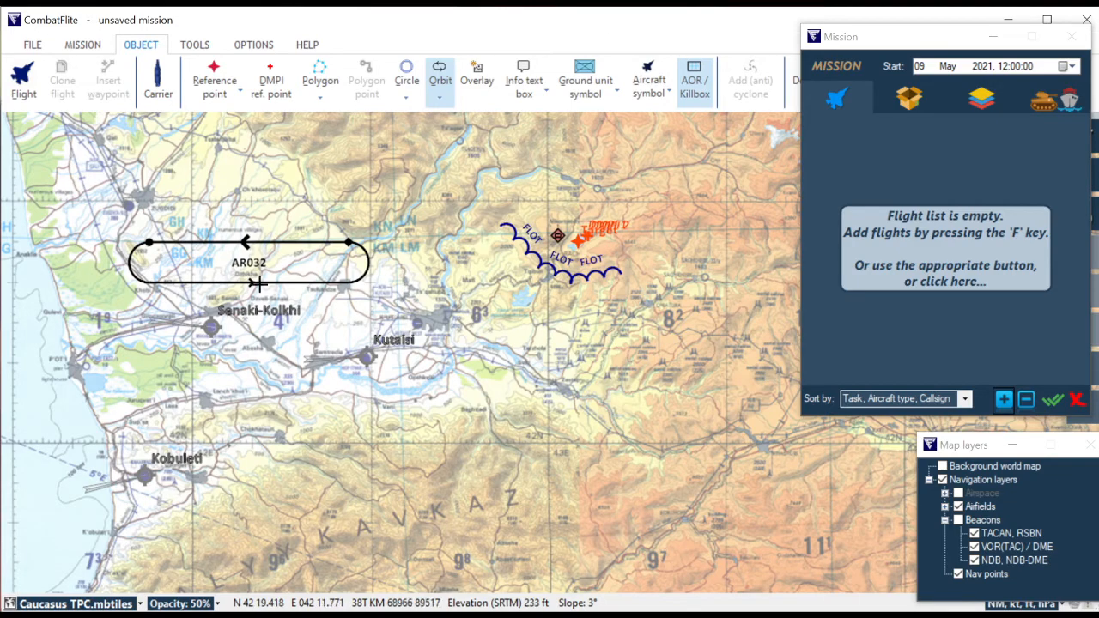
Draw a slanted AWACS orbit over the mountains south of Kutaisi, from east of Batumi toward the northeast.
left_click(441, 99)
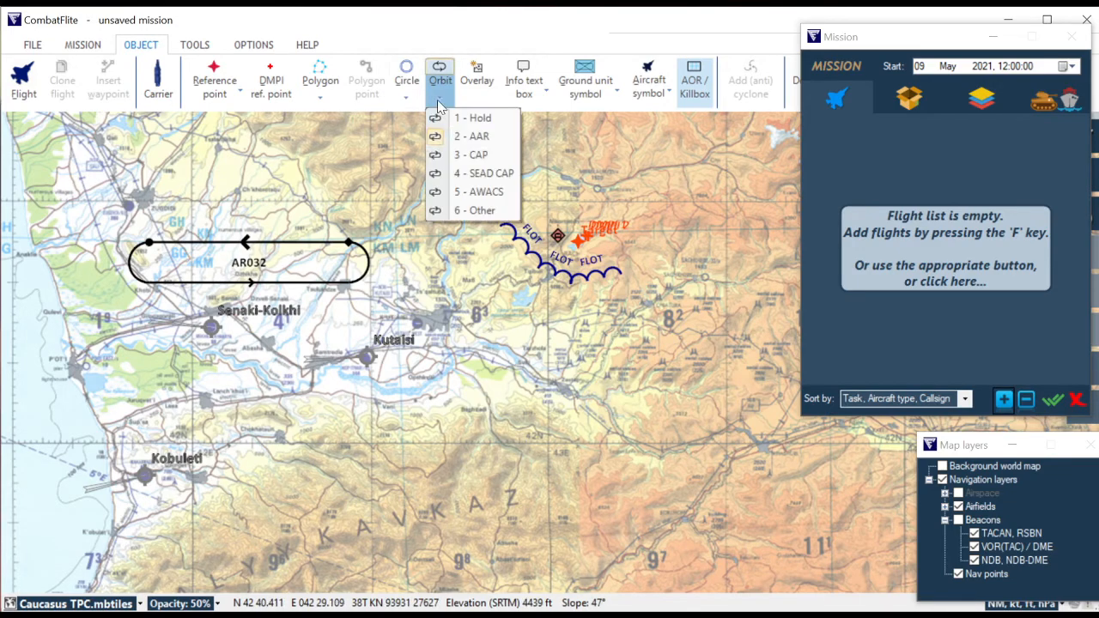
left_click(443, 193)
scroll(629, 352, "down", 1)
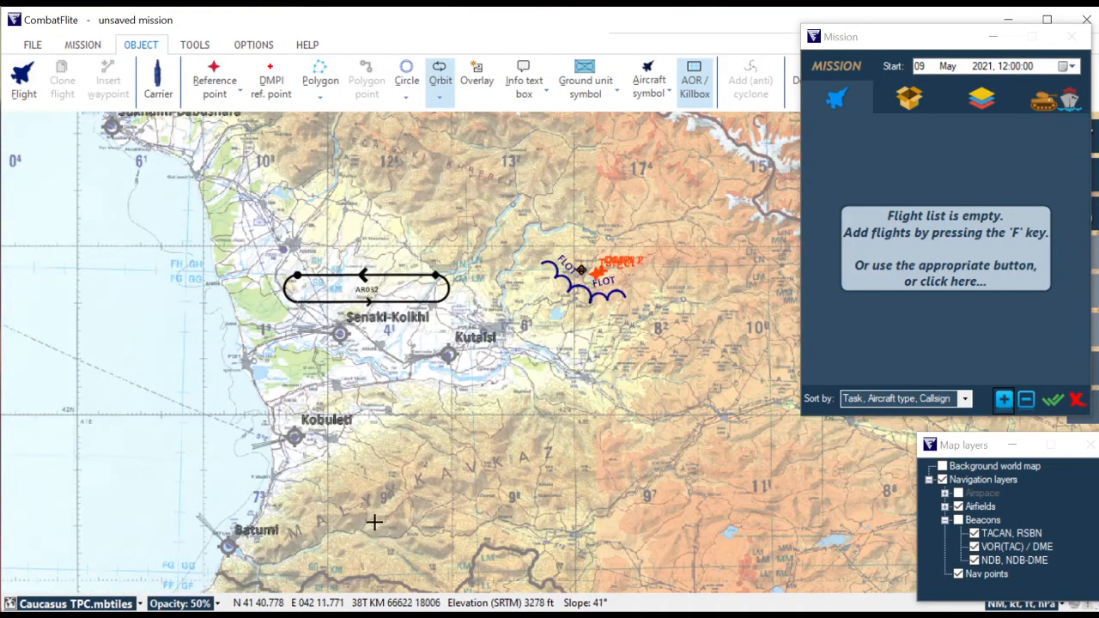
left_click_drag(361, 523, 547, 463)
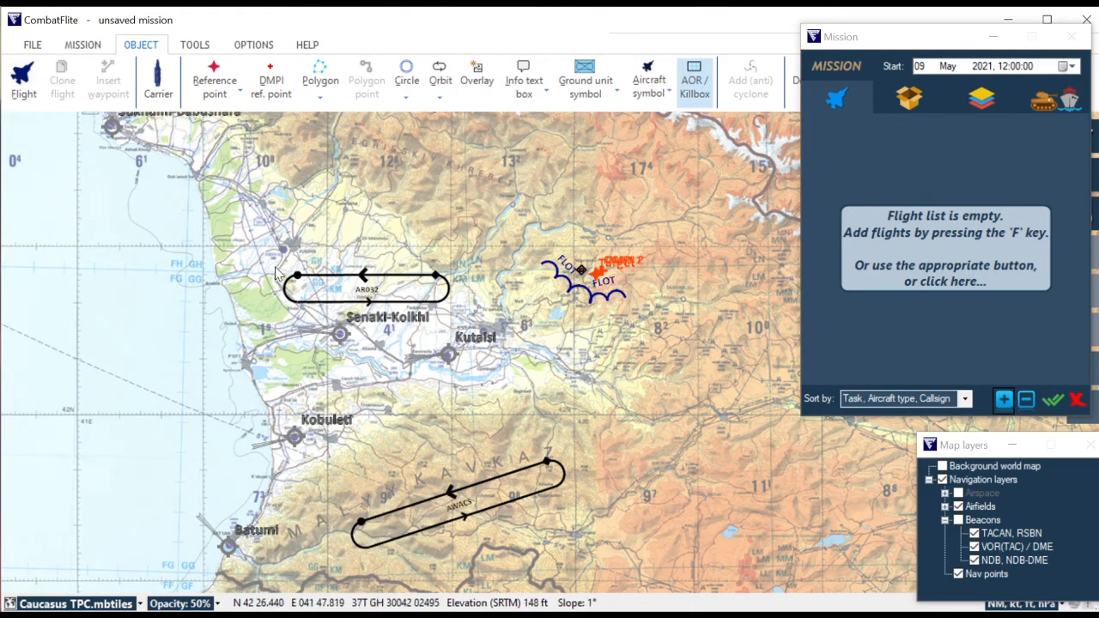
Set the AR032 refuelling orbit's minimum altitude to 23000.
left_click(297, 281)
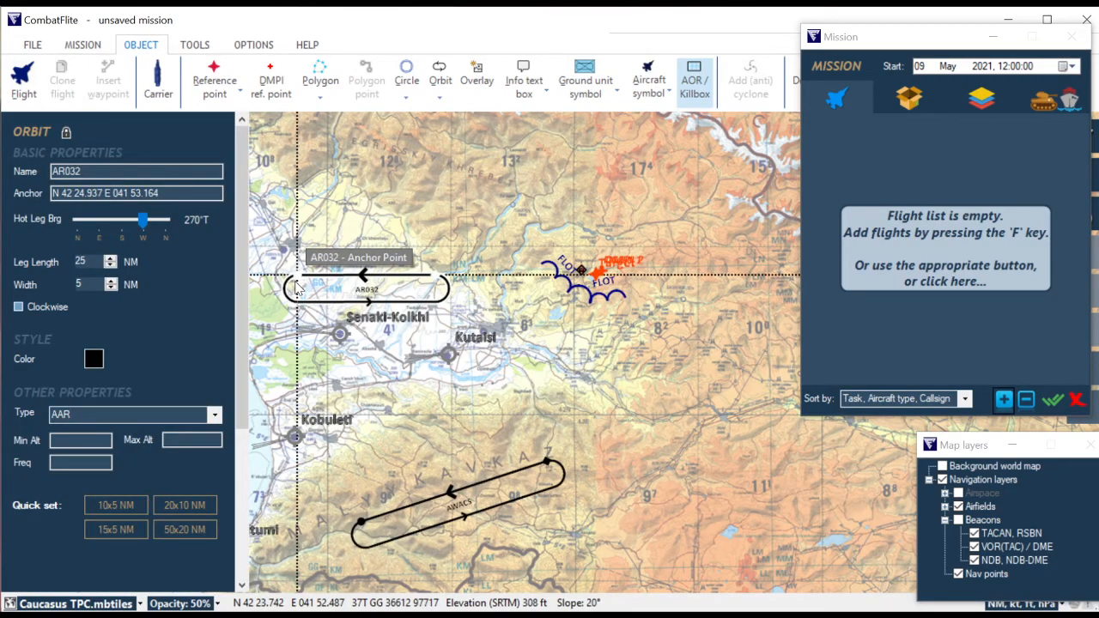
left_click(81, 441)
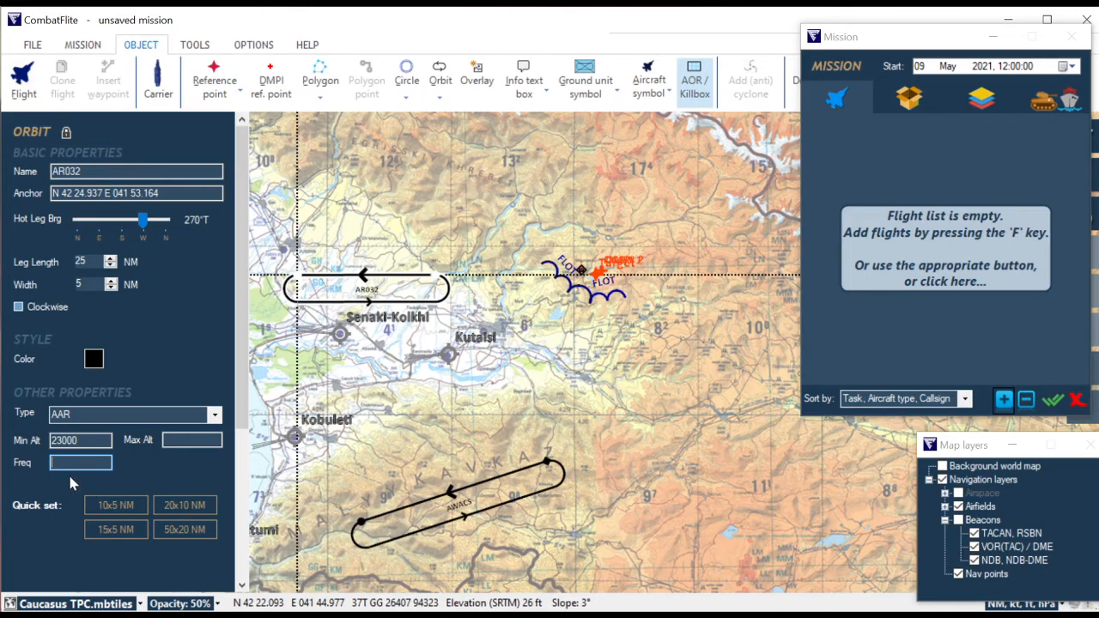
left_click(427, 368)
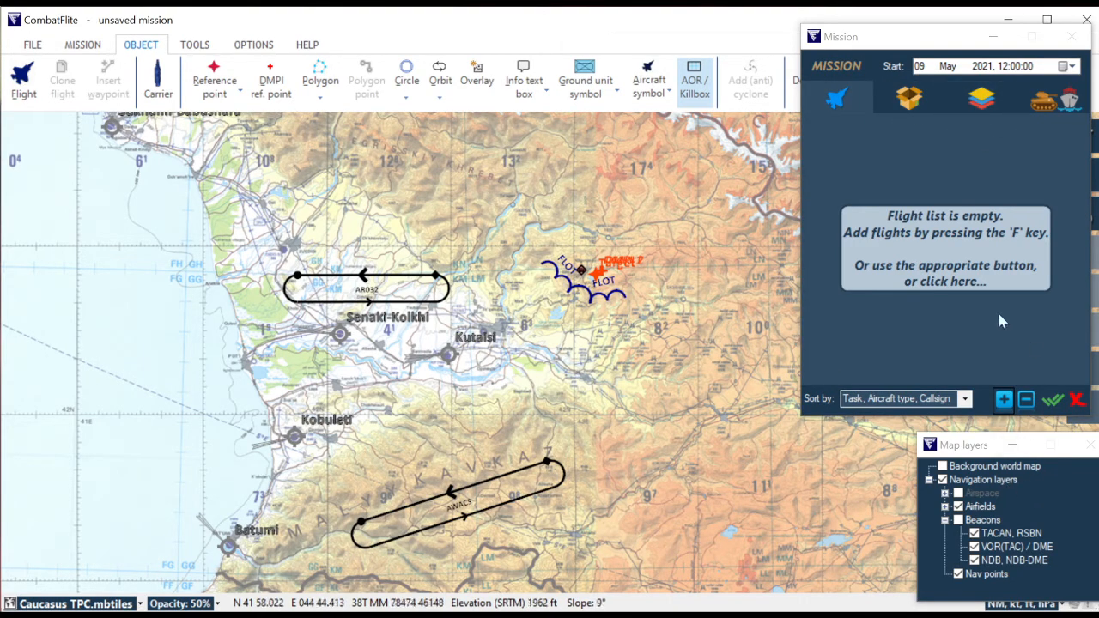
Toggle the visibility of the AWACS, AR032 and FLOT objects in the User-created layer off and back on.
left_click(981, 101)
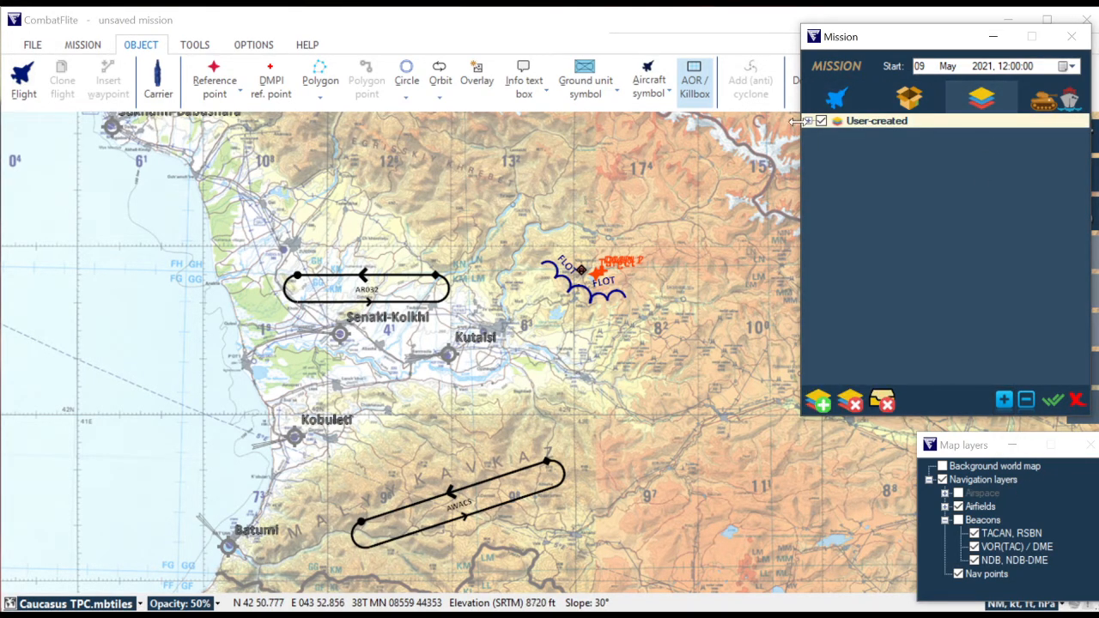
left_click(808, 125)
left_click(835, 163)
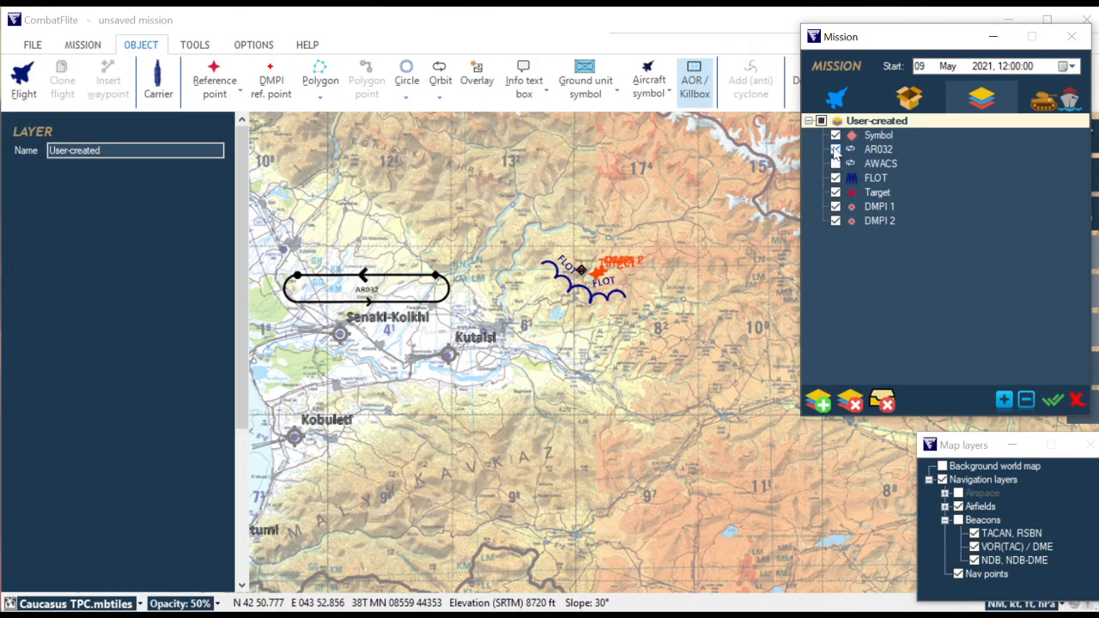
left_click(835, 149)
left_click(836, 150)
left_click(835, 178)
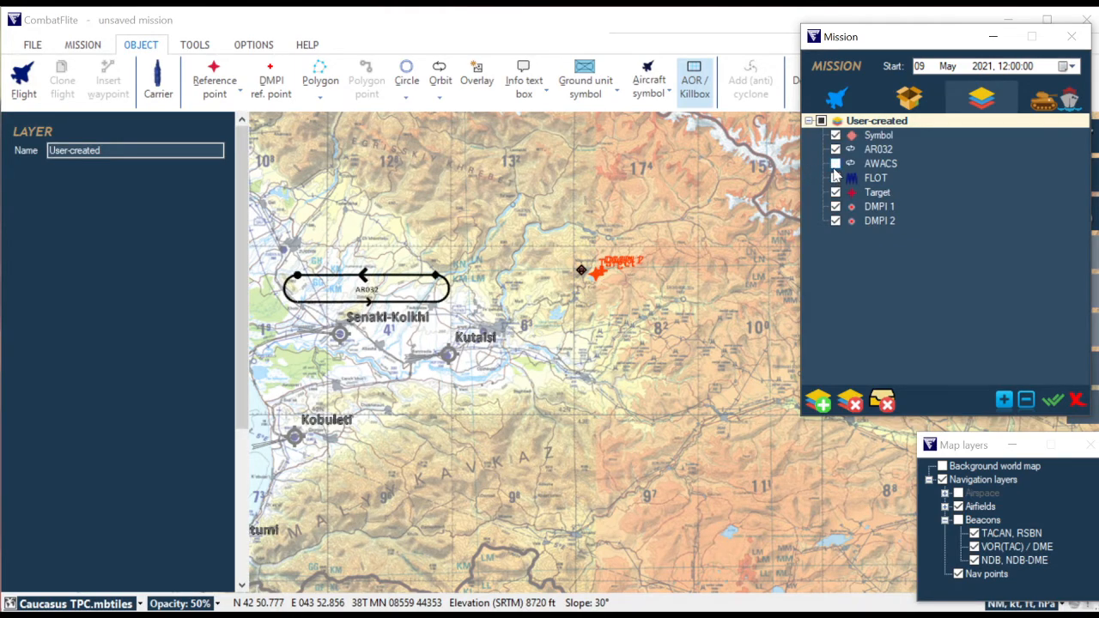
left_click(836, 163)
left_click(838, 177)
left_click(835, 178)
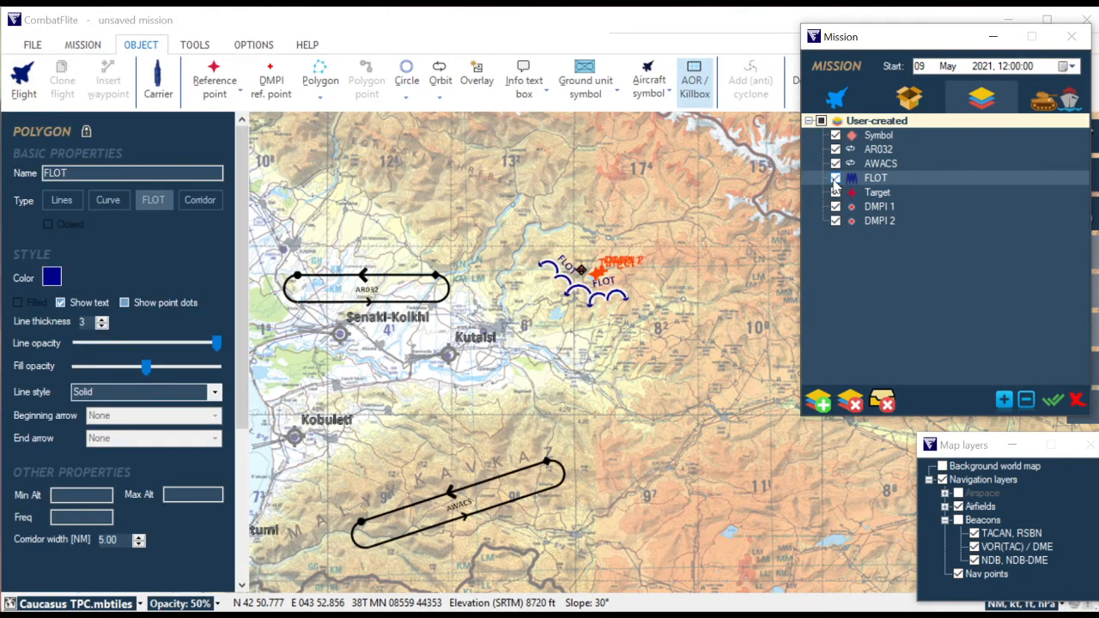
left_click(809, 122)
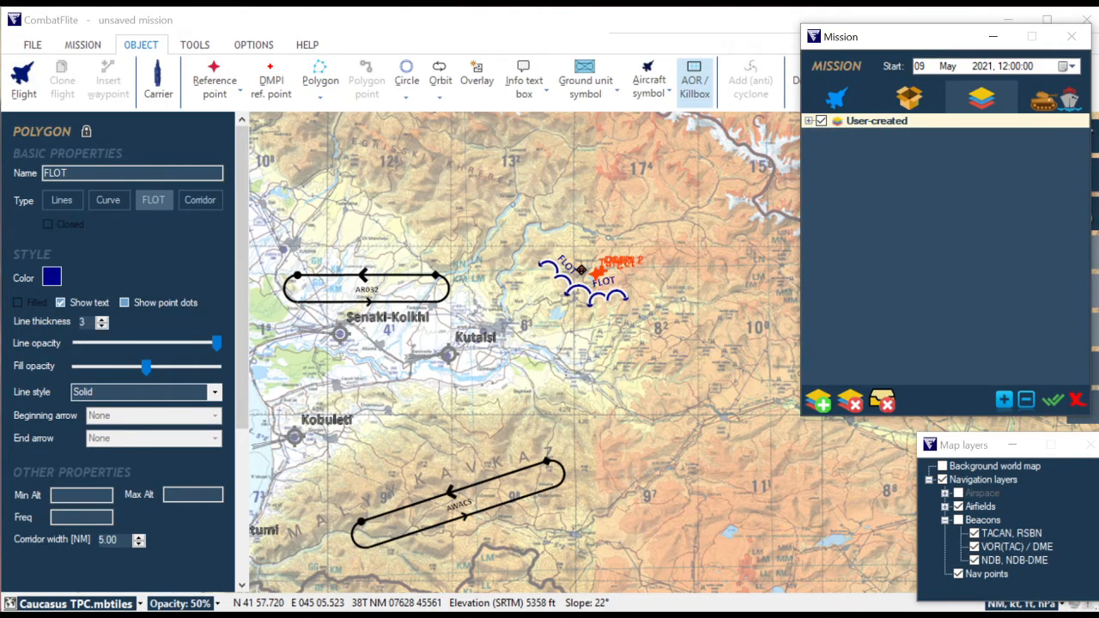
Add a new blue package named STRIKE to the mission and keep it selected.
left_click(908, 99)
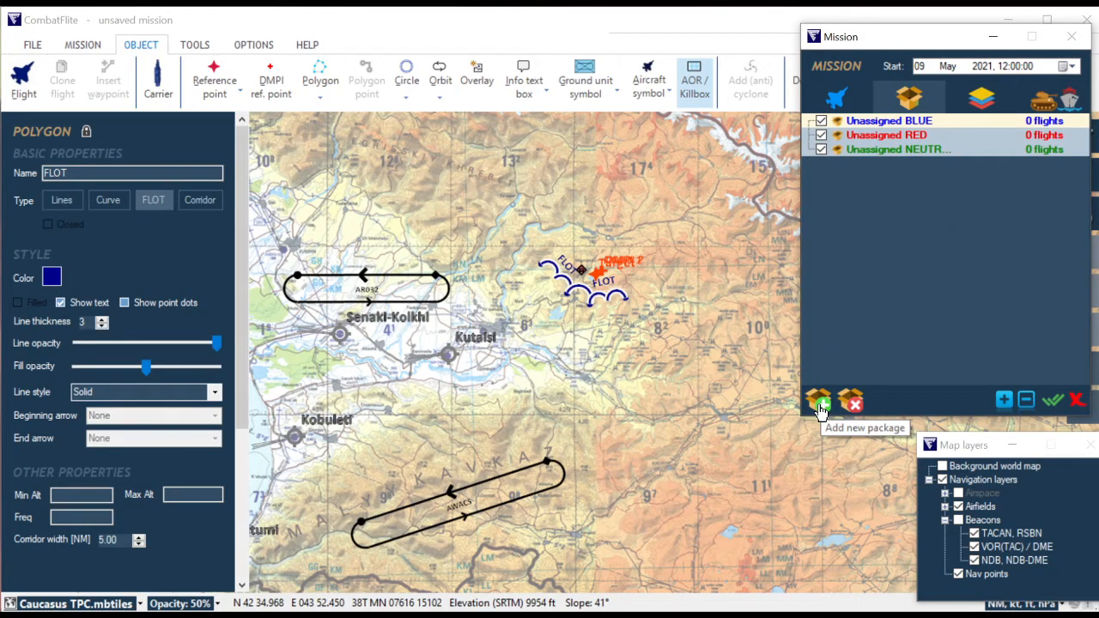
left_click(819, 402)
left_click(885, 166)
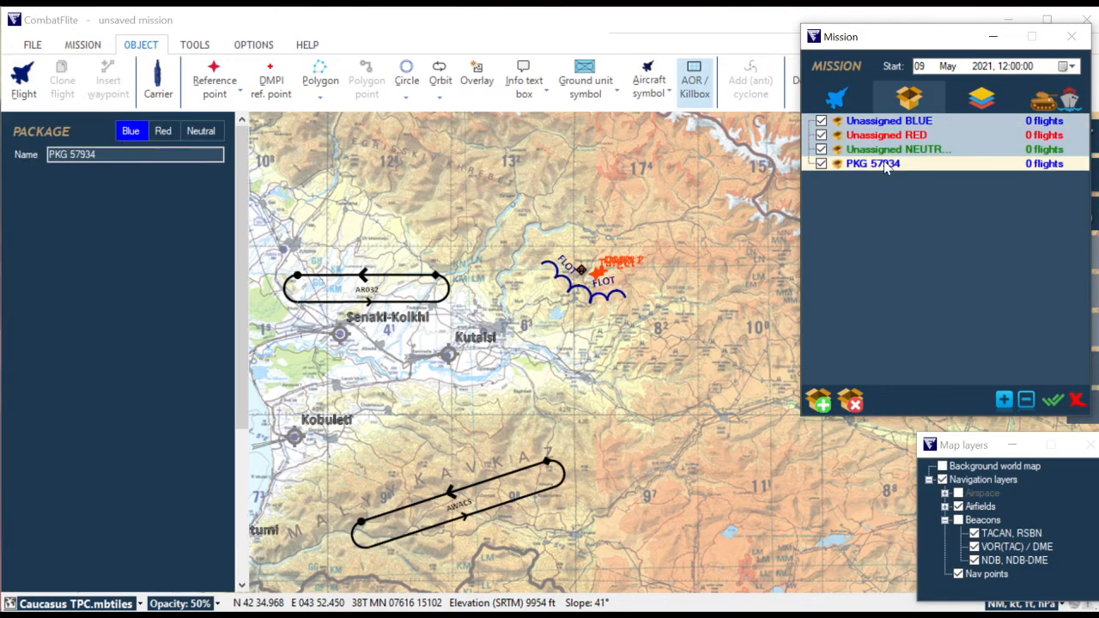
left_click_drag(99, 155, 16, 158)
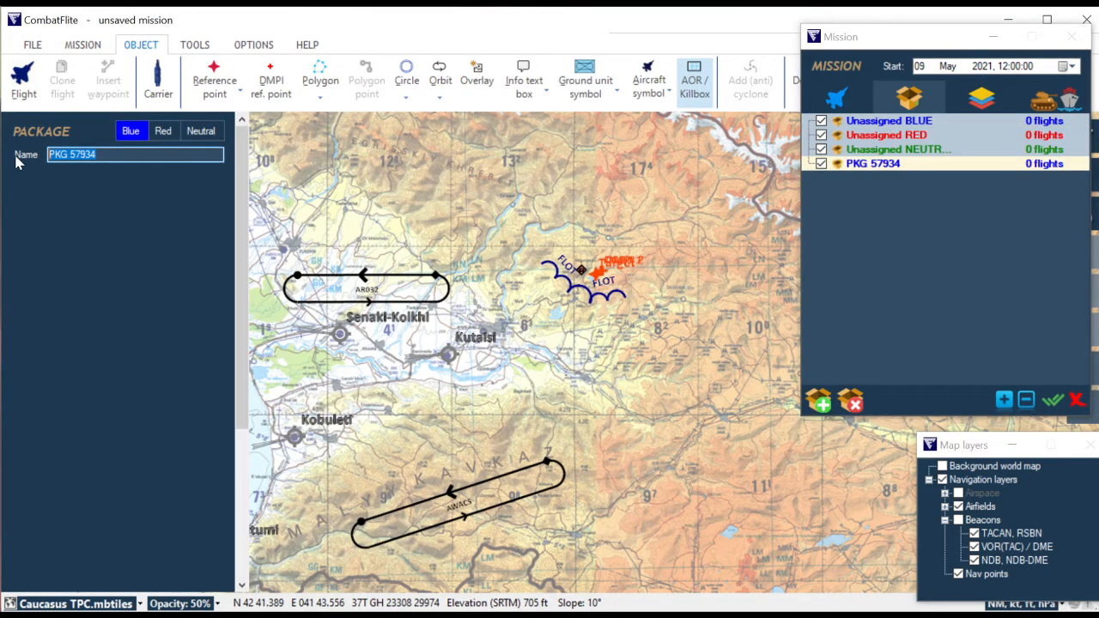
type("STRIKE")
key("Return")
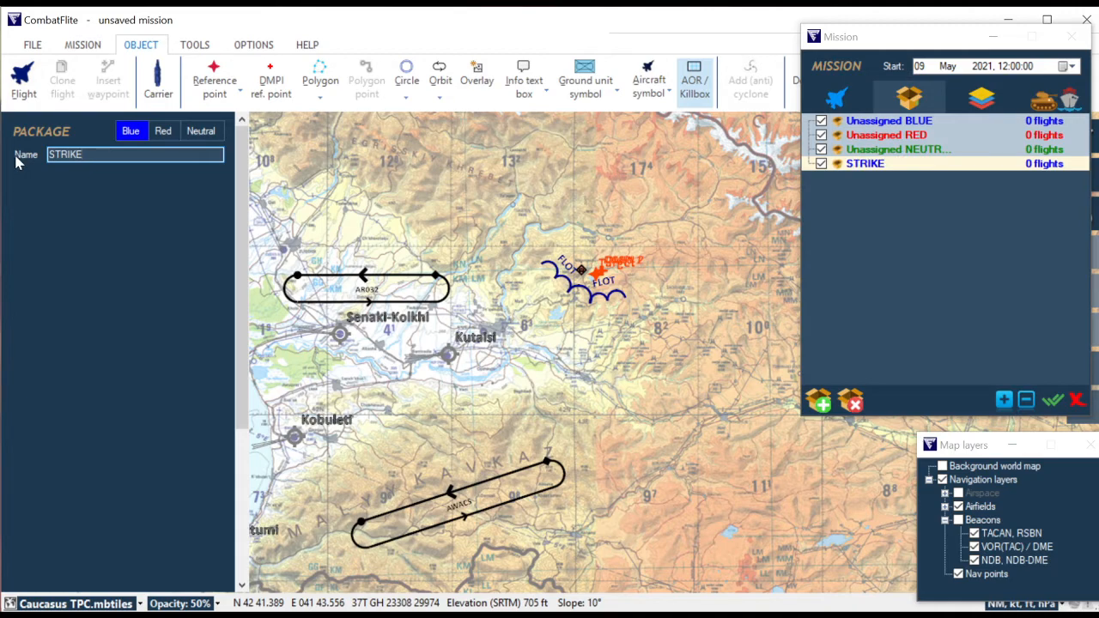
right_click(726, 292)
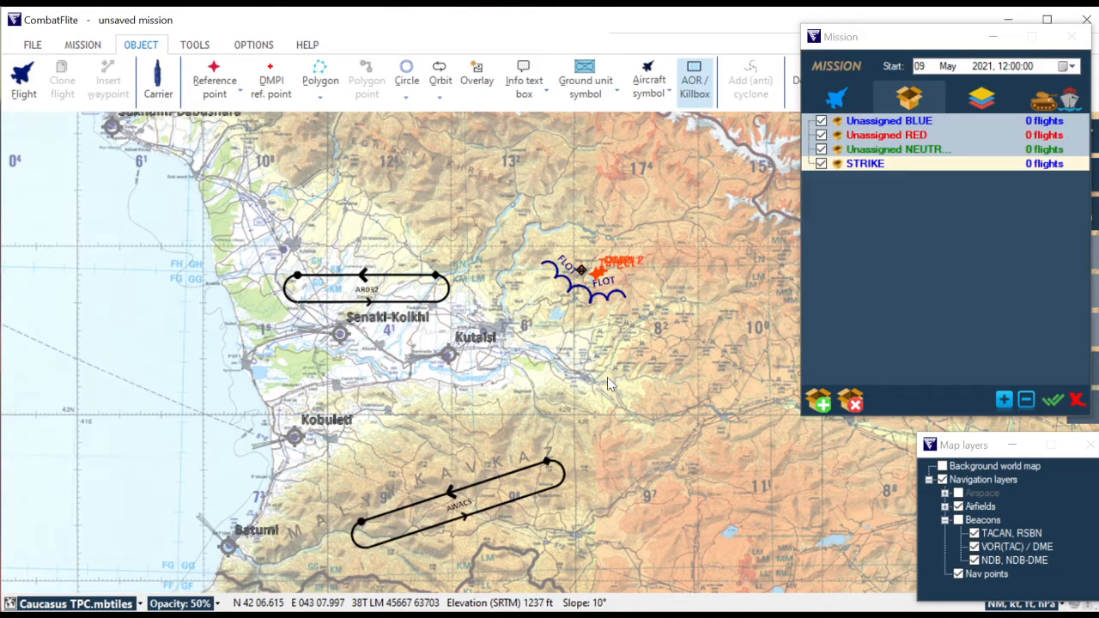
left_click(869, 169)
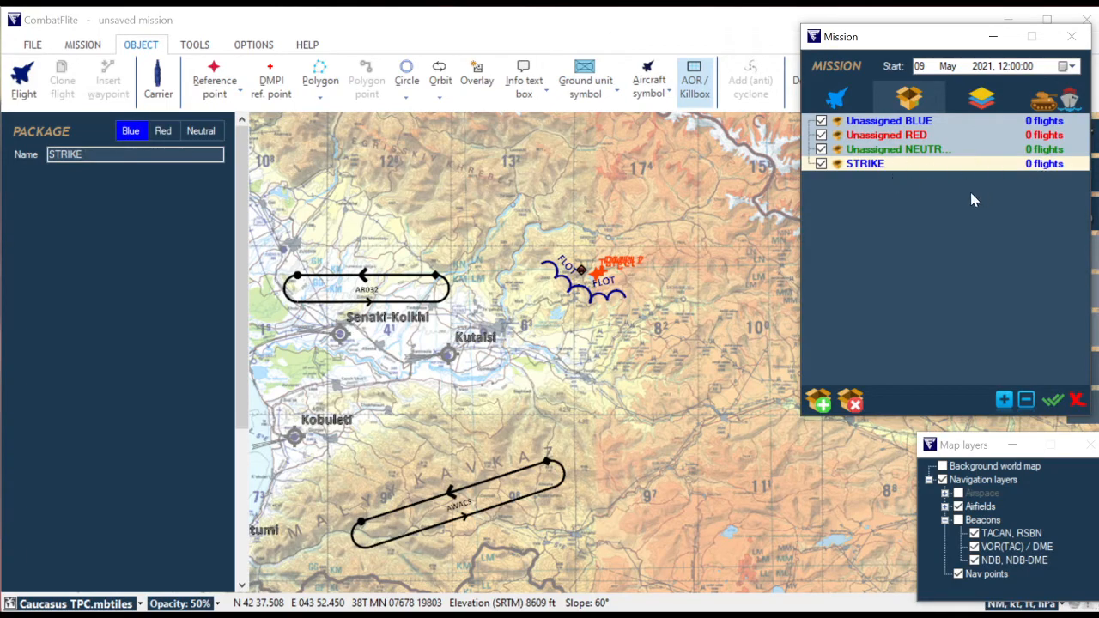
Create a blue UK flight of two AV-8B N/A aircraft with the CAS task and an empty payload.
left_click(827, 101)
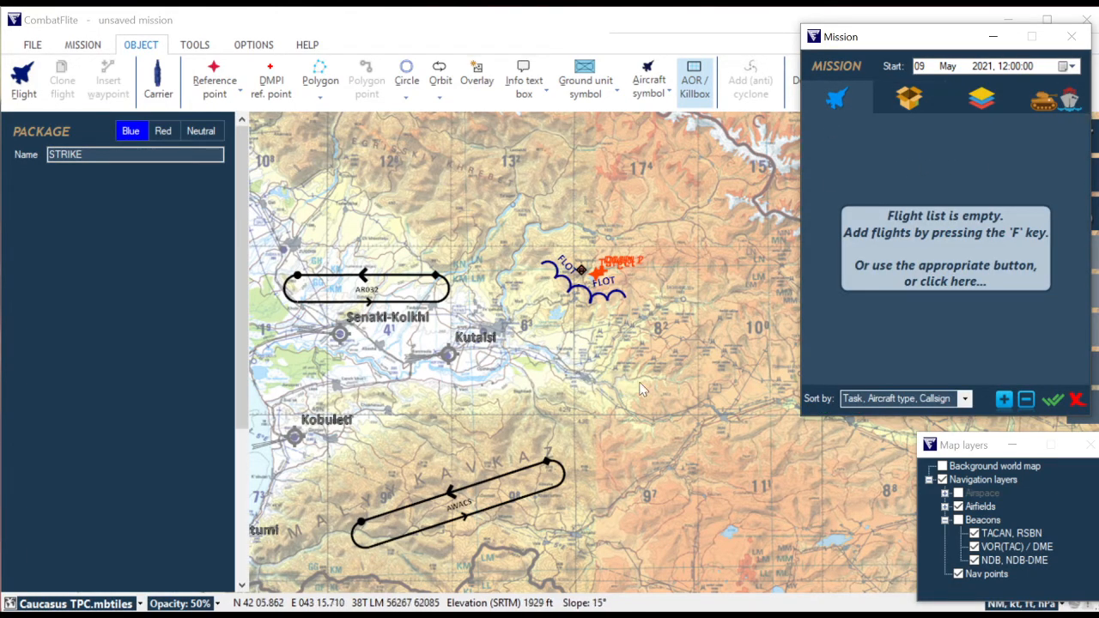
scroll(703, 370, "down", 1)
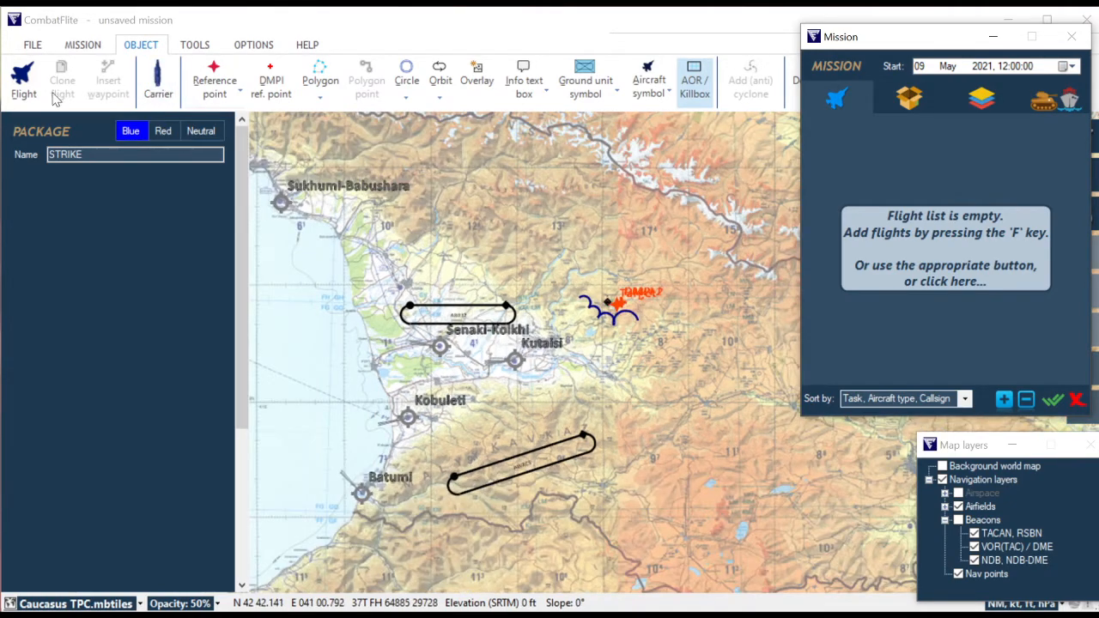
left_click(24, 80)
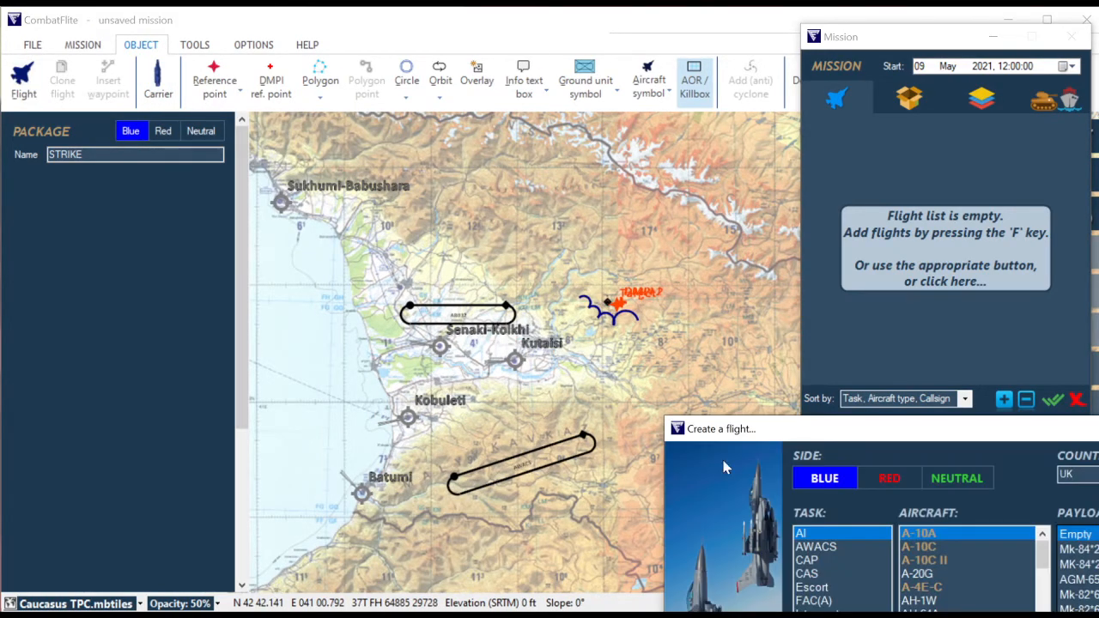
left_click_drag(803, 436, 244, 130)
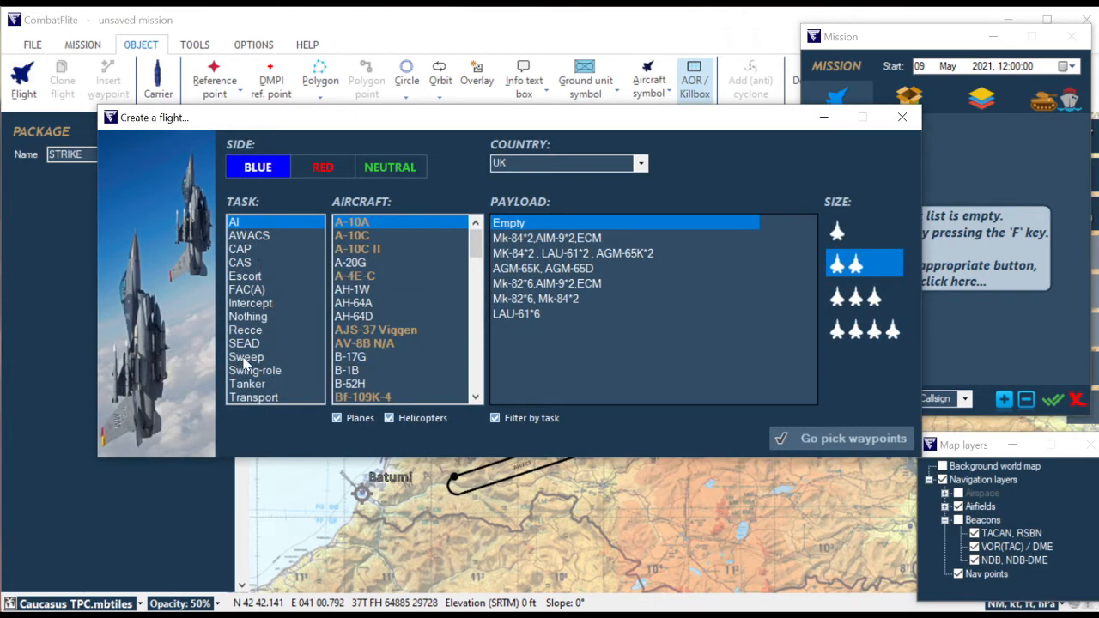
left_click(252, 265)
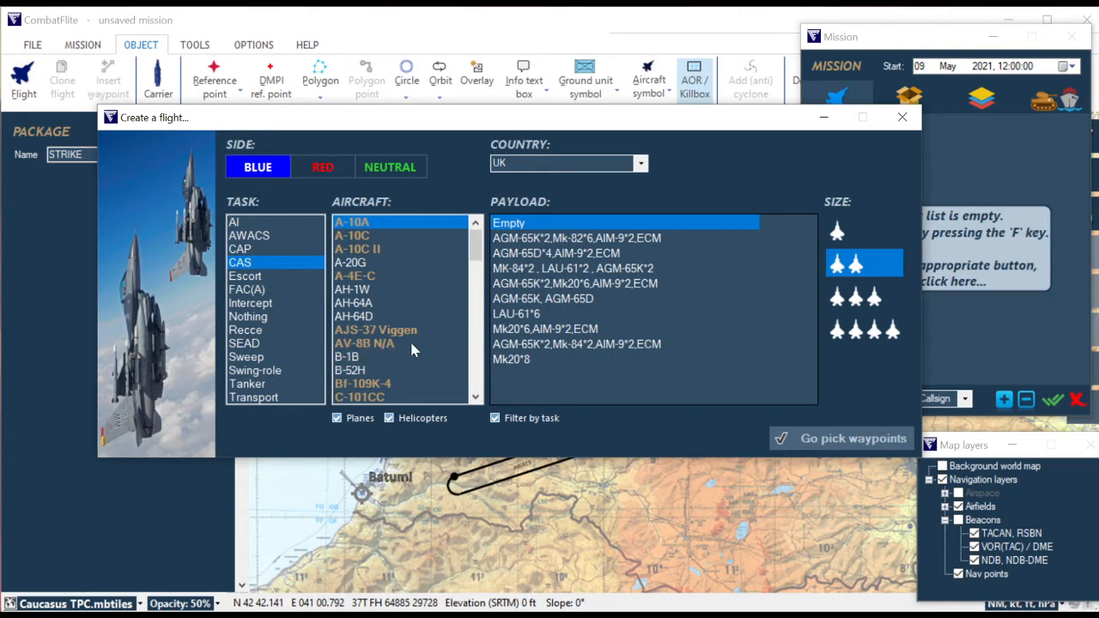
left_click(391, 344)
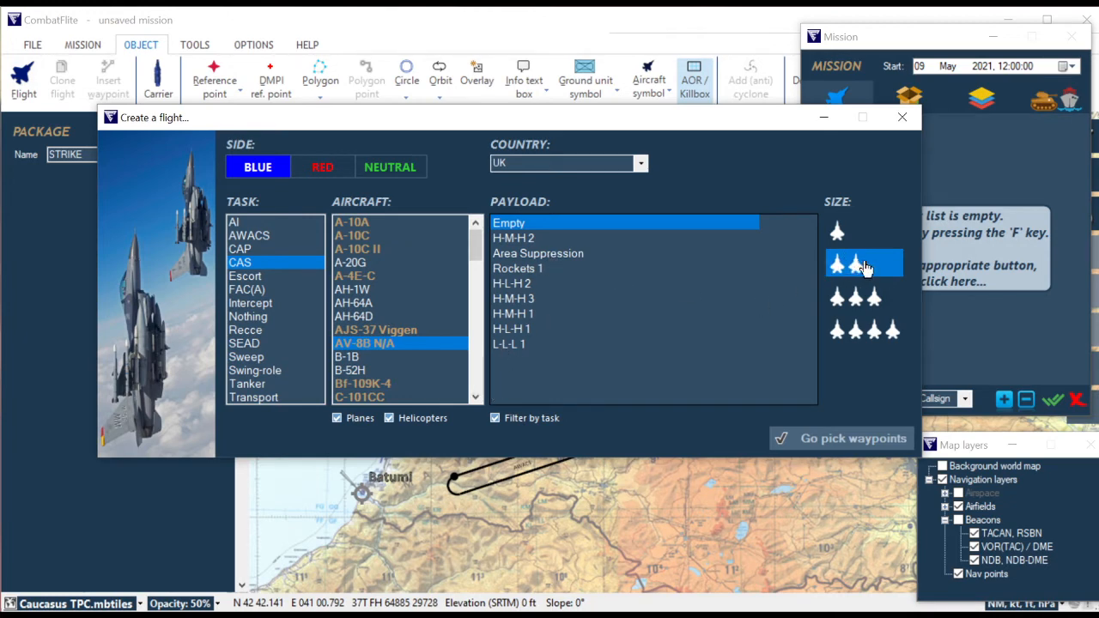
left_click(642, 164)
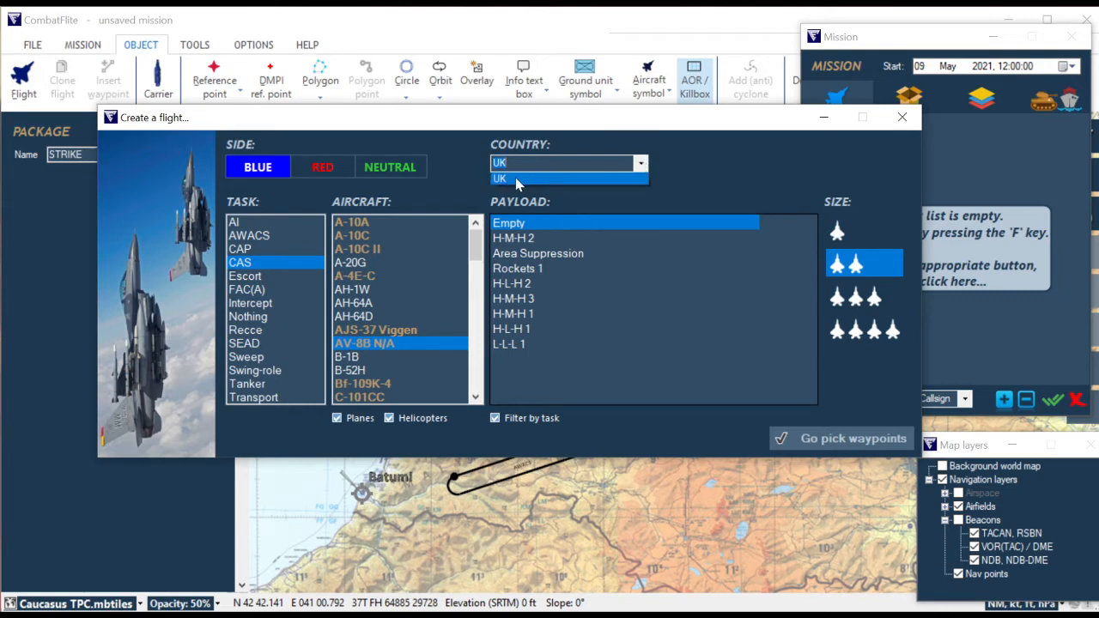
left_click(518, 181)
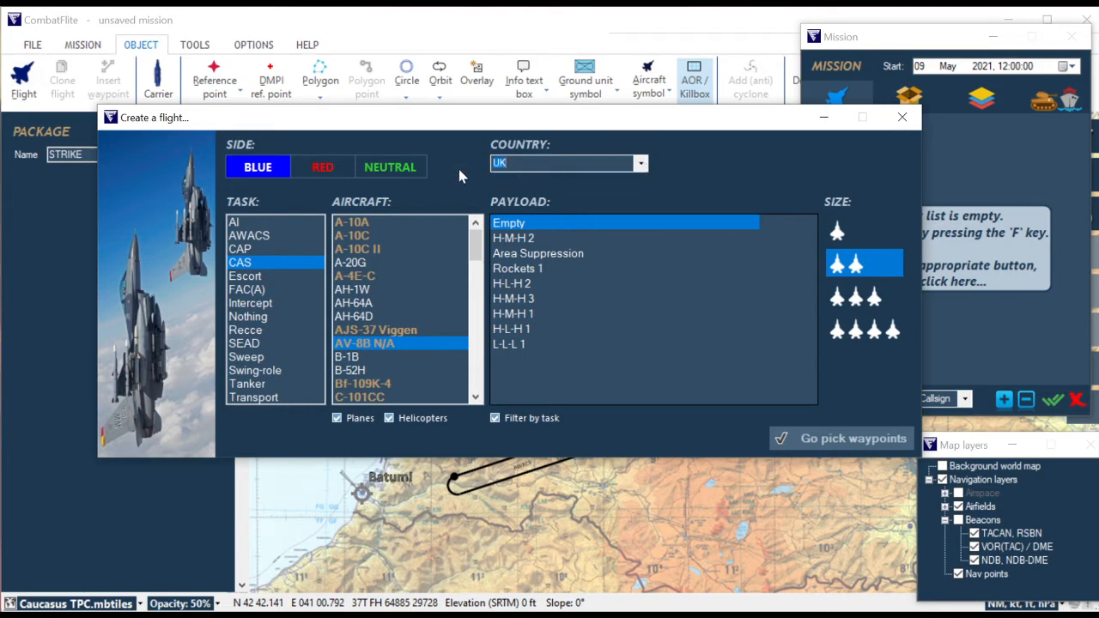
left_click(838, 440)
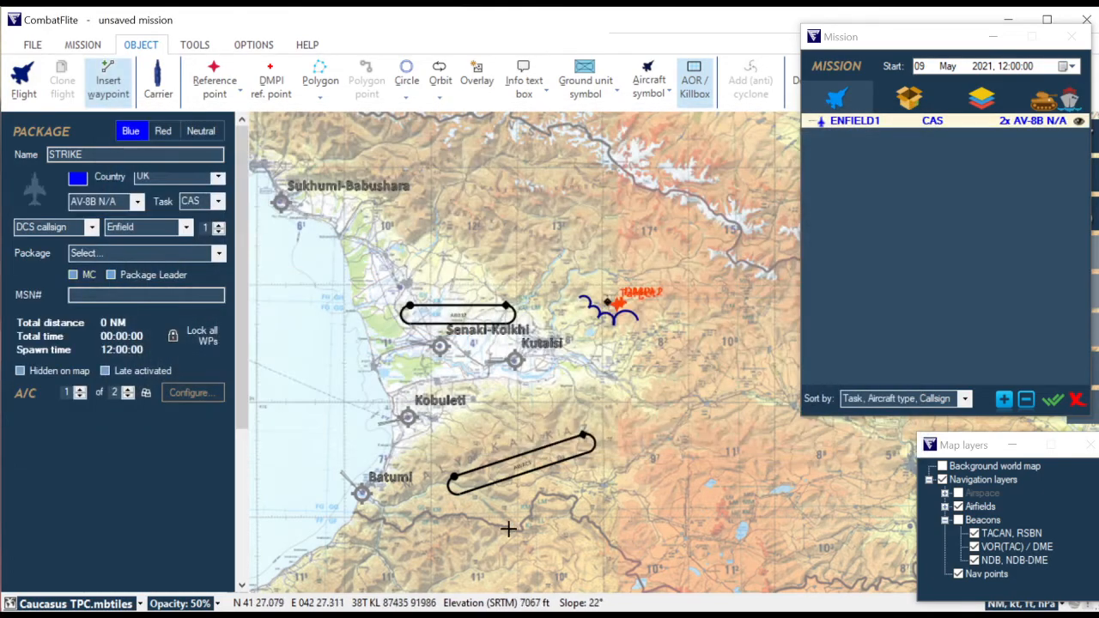
Place the flight's take-off waypoint on Batumi airfield and end waypoint insertion.
scroll(365, 489, "up", 5)
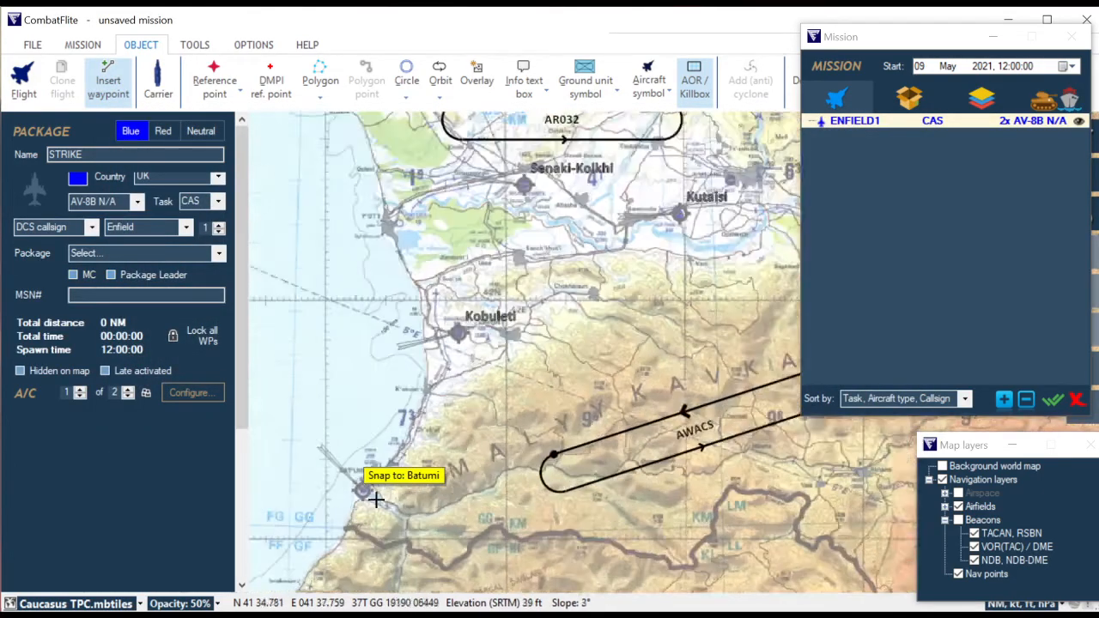
scroll(508, 427, "down", 1)
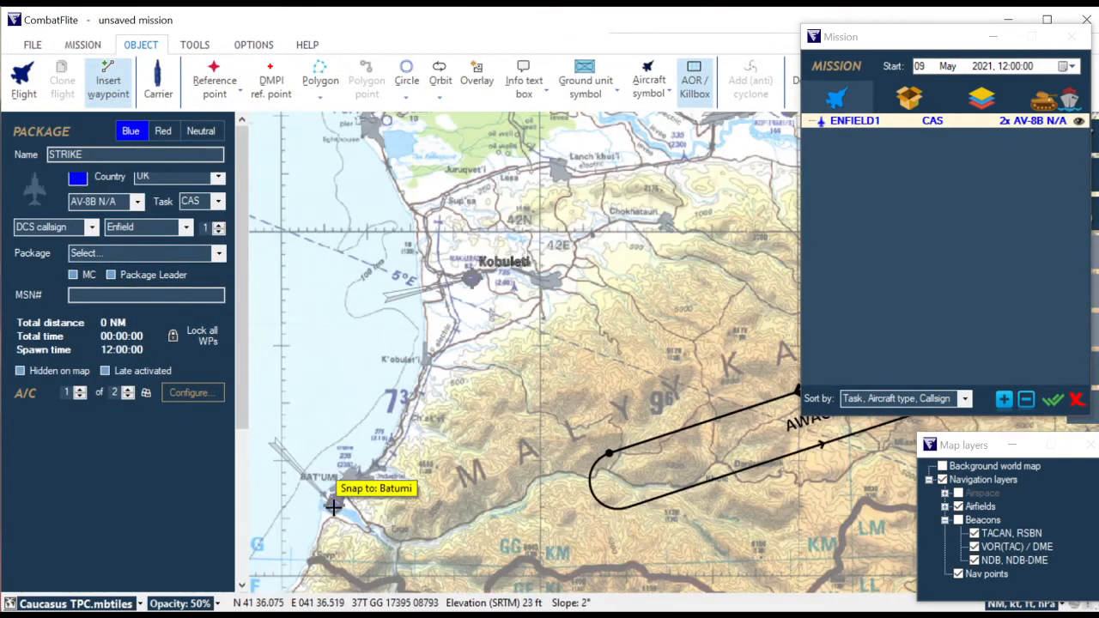
left_click(334, 505)
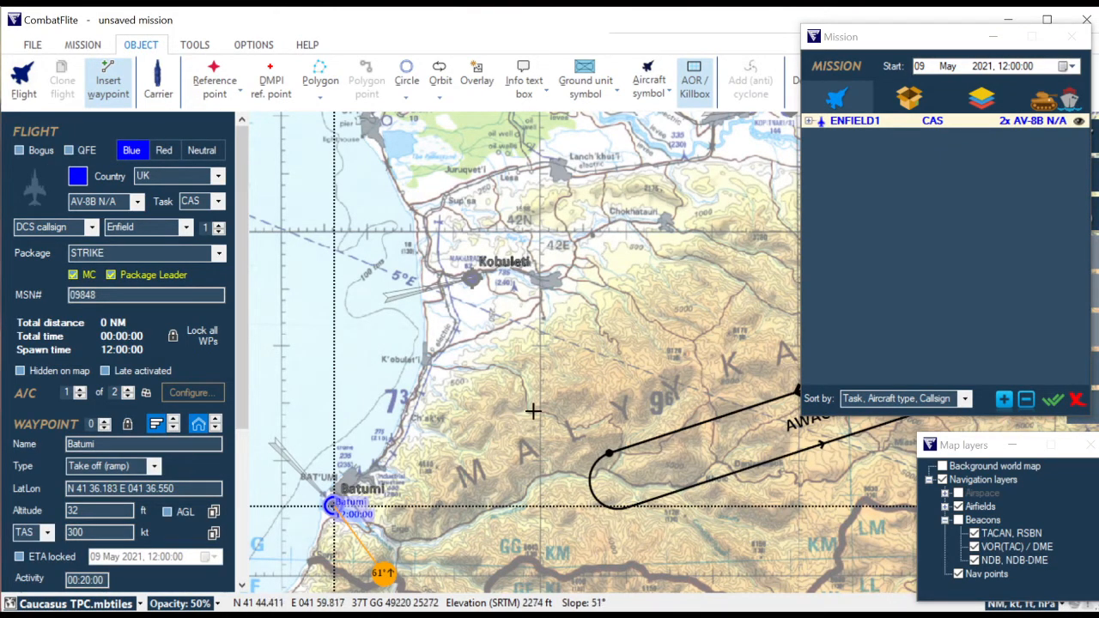
right_click(589, 372)
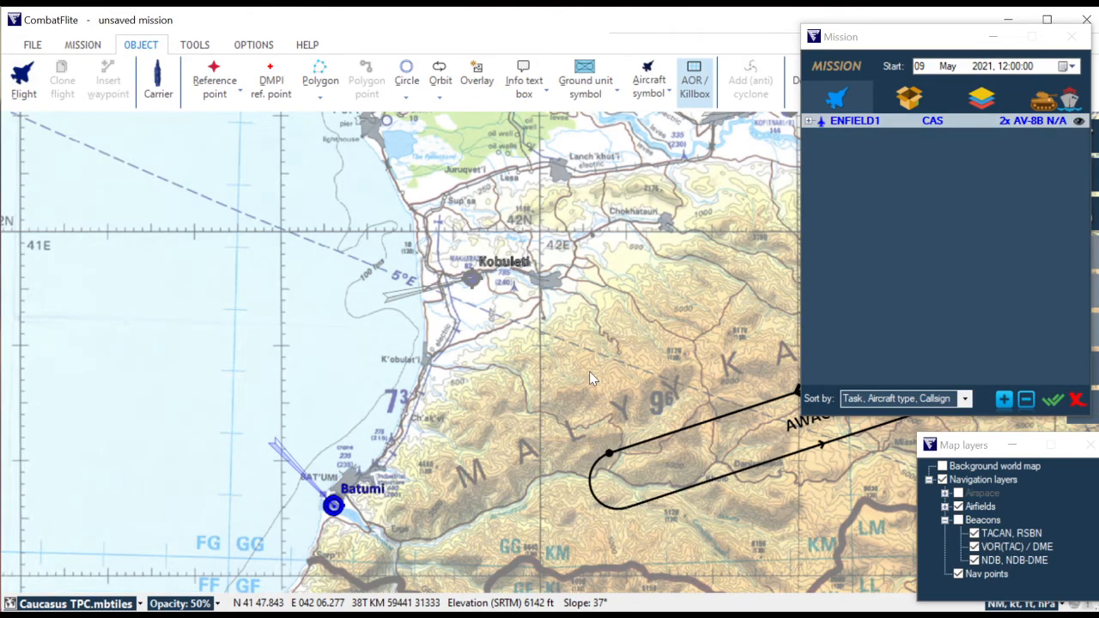
right_click(290, 505)
left_click(348, 519)
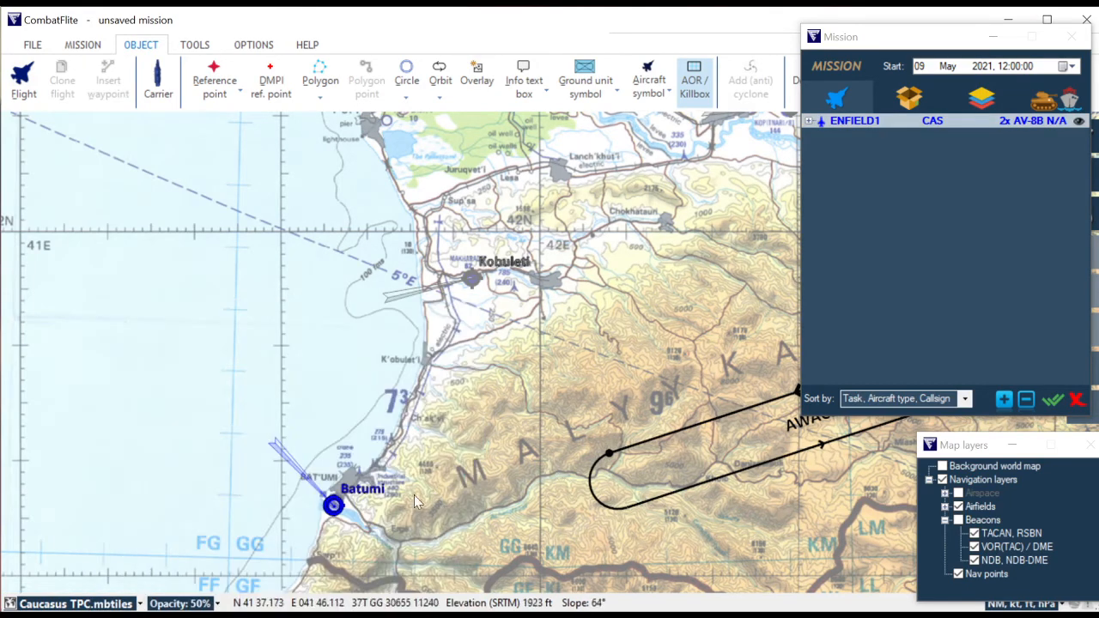
Switch the Batumi flight to a custom callsign and set it to Trident.
left_click(336, 506)
left_click(382, 519)
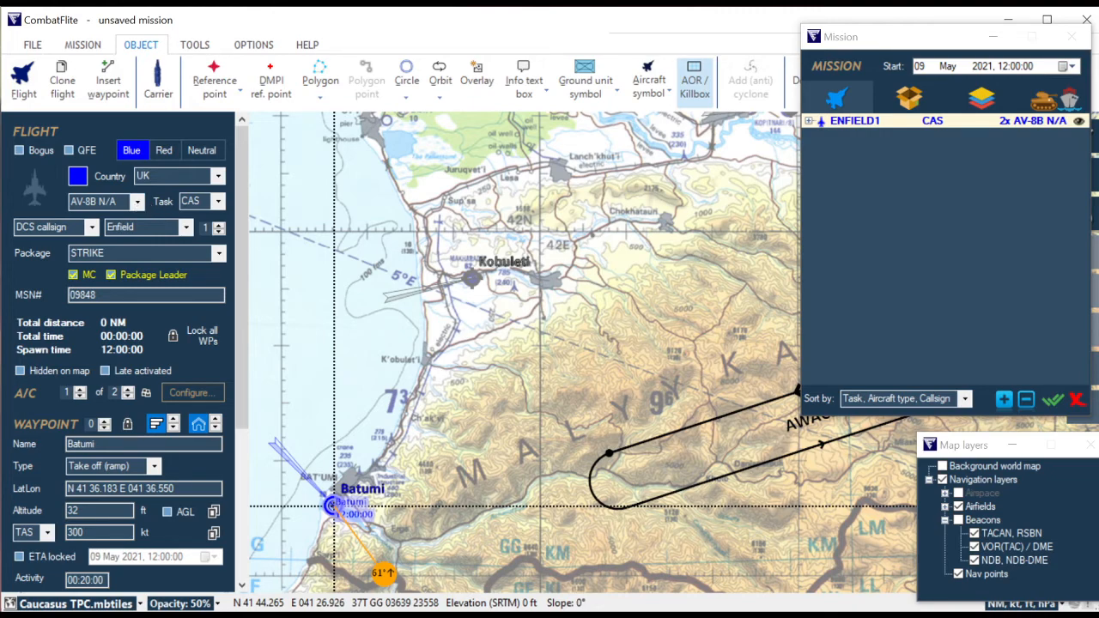
left_click(91, 228)
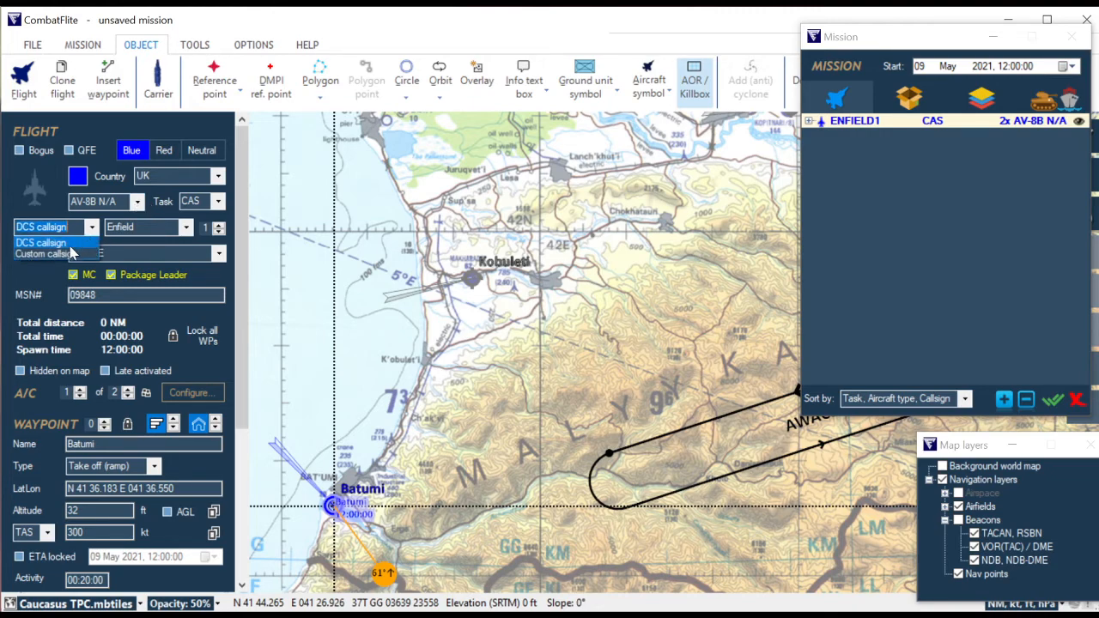
left_click(68, 255)
left_click(183, 228)
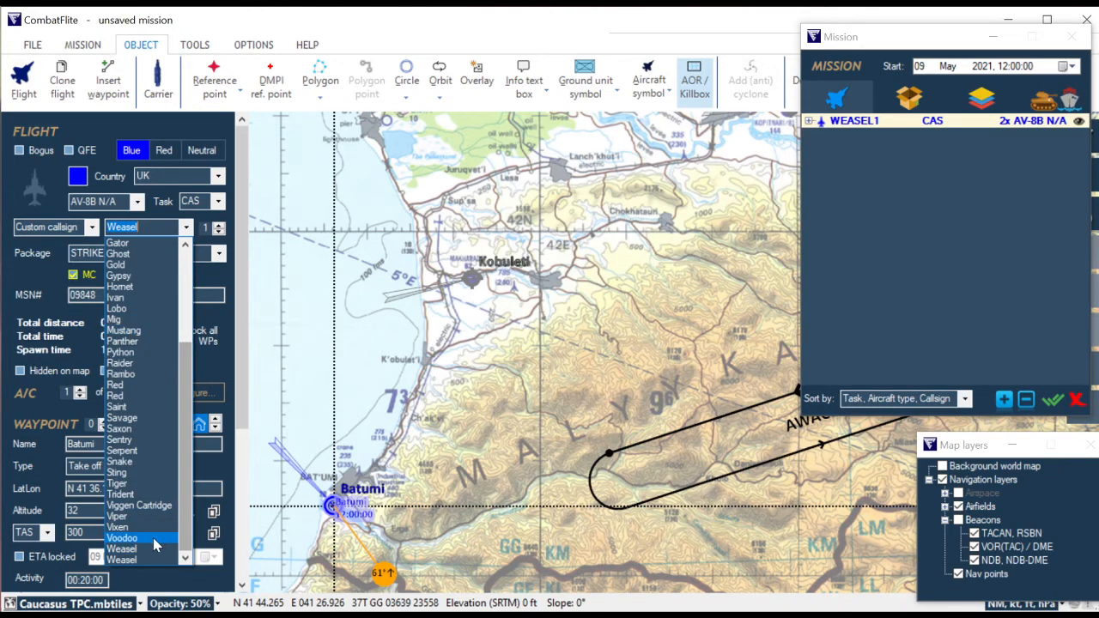
left_click(124, 483)
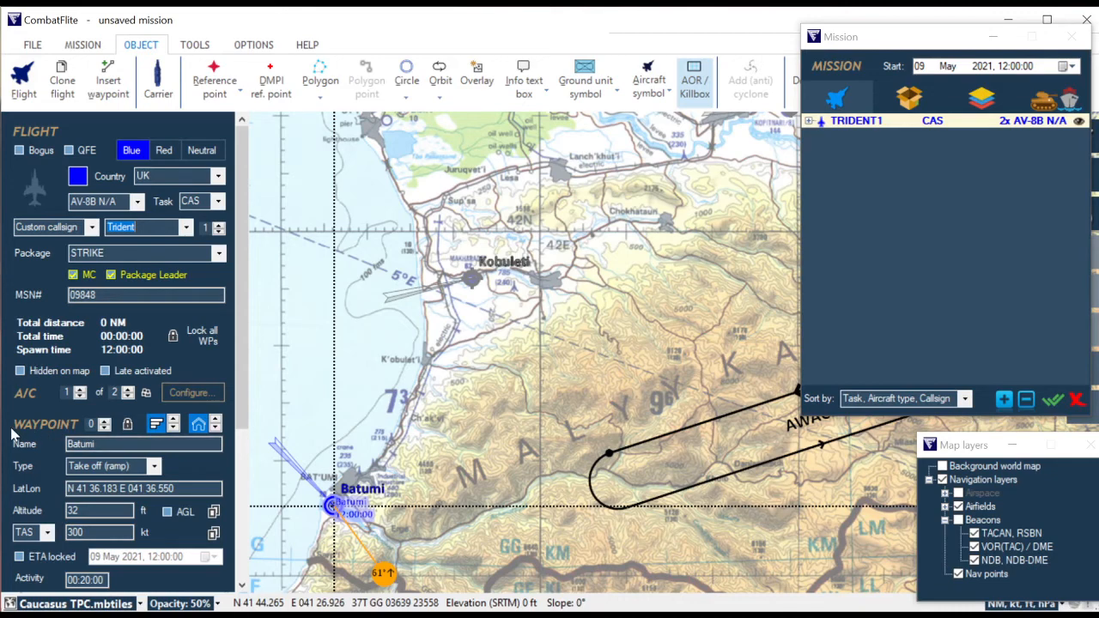
Open the first Trident aircraft's configuration and load an AIM-9M Sidewinder on station 8.
left_click(187, 393)
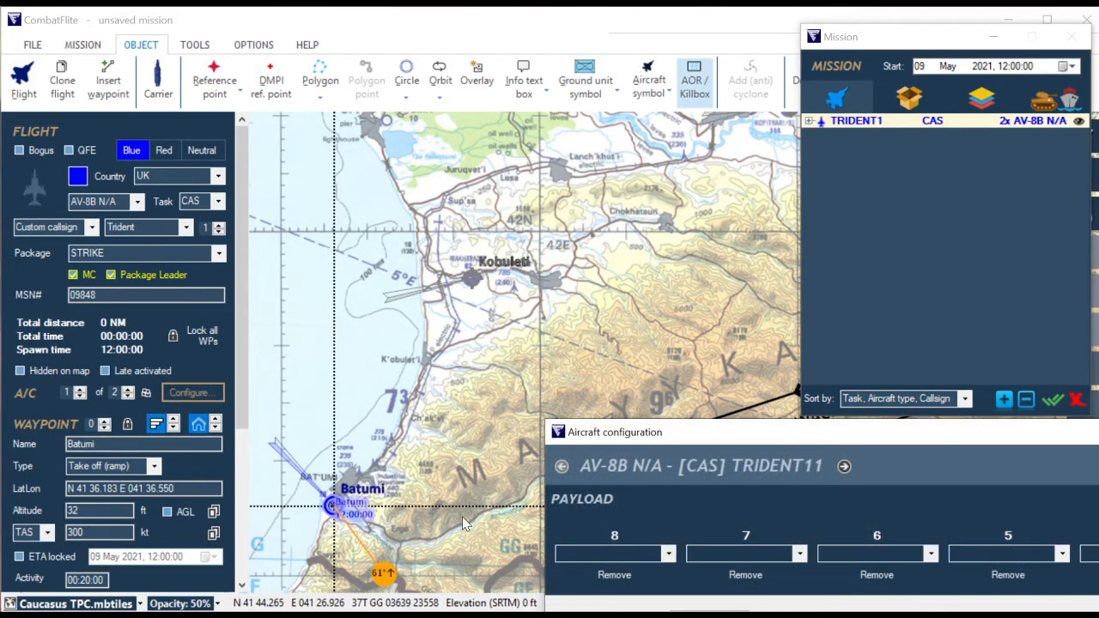
left_click_drag(741, 436, 224, 118)
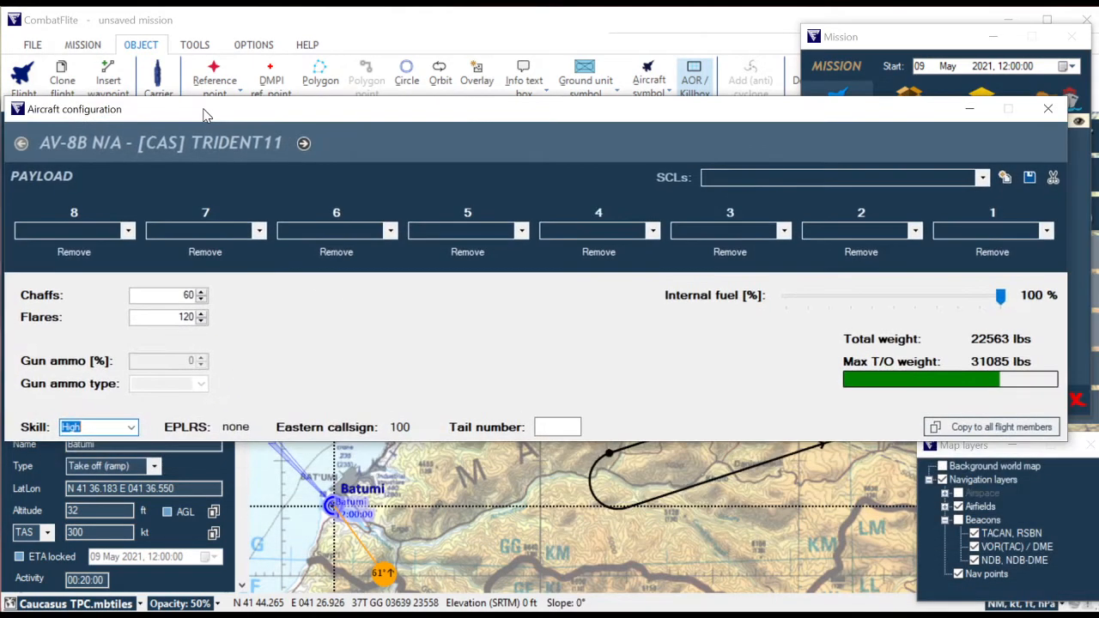
left_click(146, 235)
left_click(132, 261)
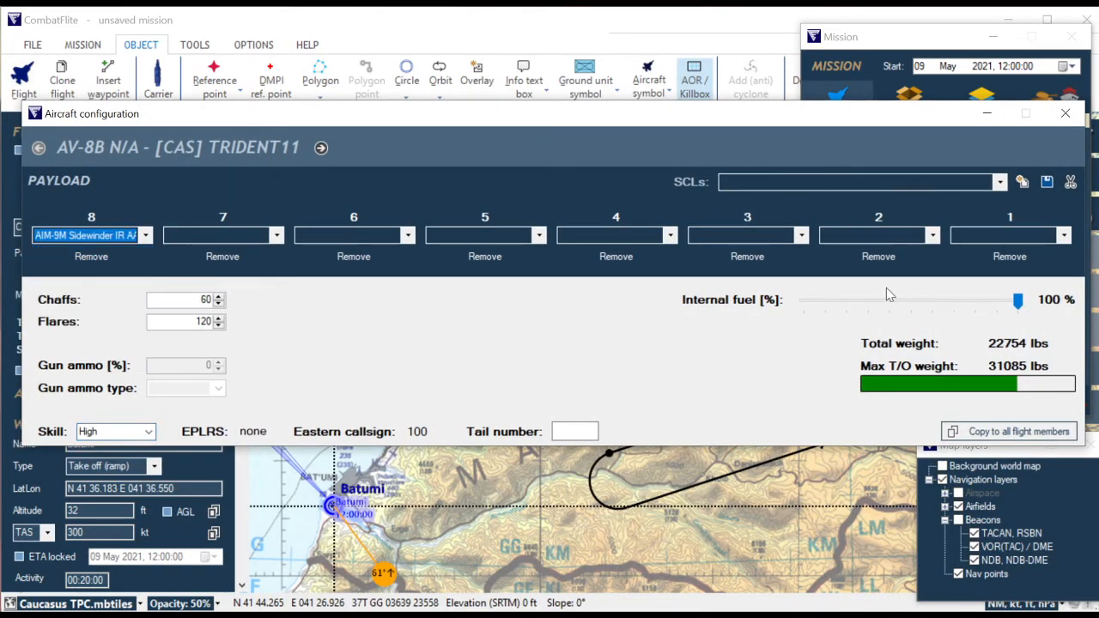
Load an AIM-9M Sidewinder on station 1 of the first Trident aircraft.
left_click(1064, 235)
left_click(988, 250)
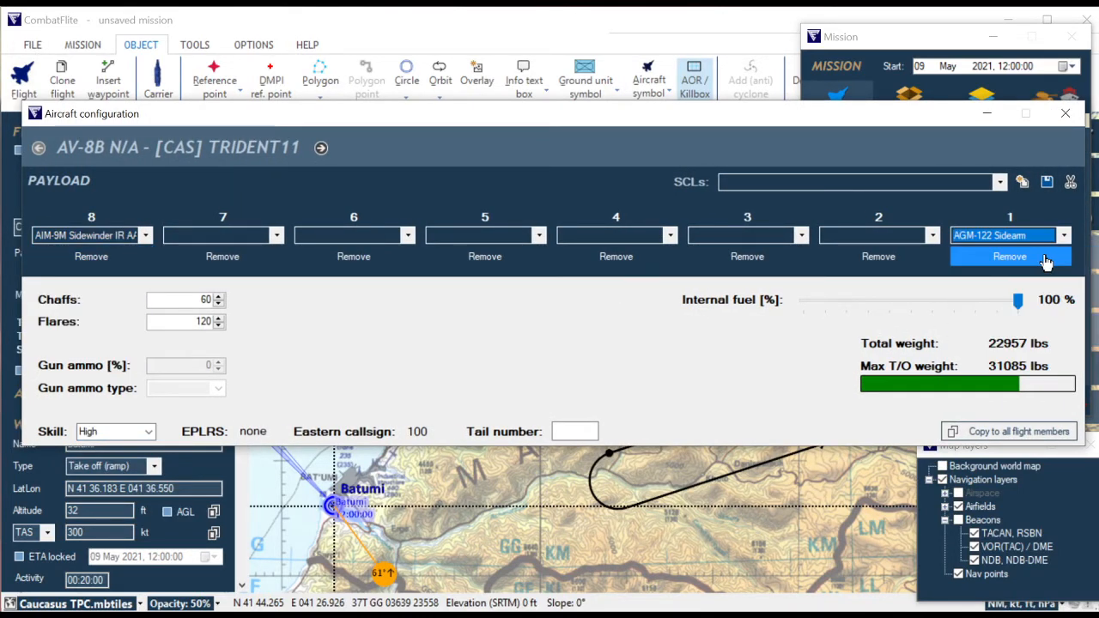
left_click(1031, 236)
left_click(1031, 261)
Load one Mk-82 bomb each on stations 3 and 6 of the first Trident aircraft.
left_click(800, 235)
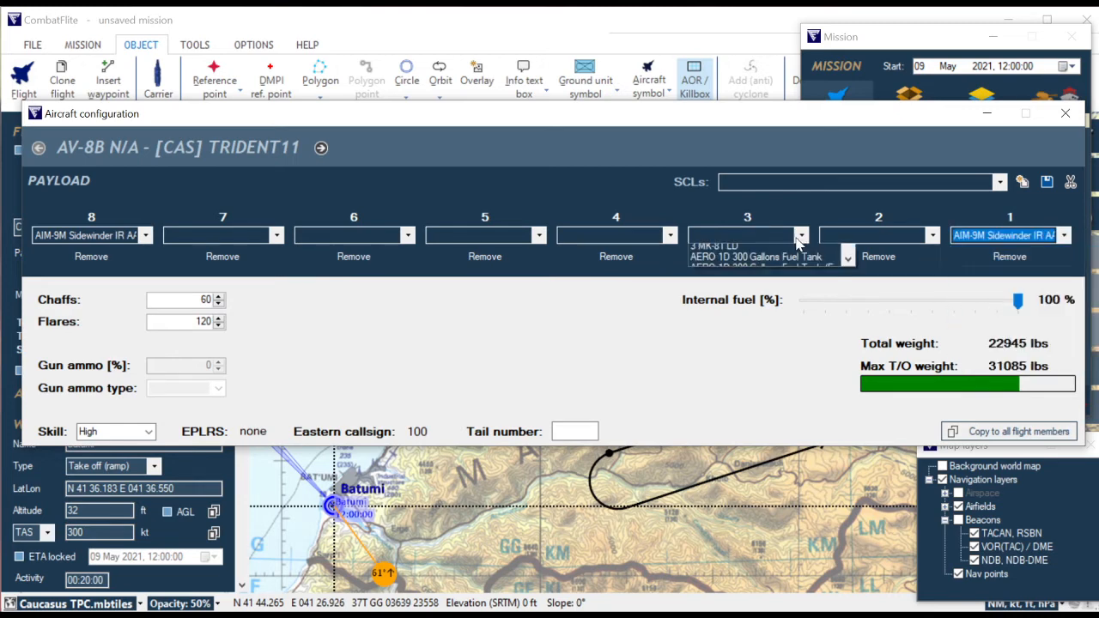
left_click_drag(848, 265, 847, 352)
left_click(703, 326)
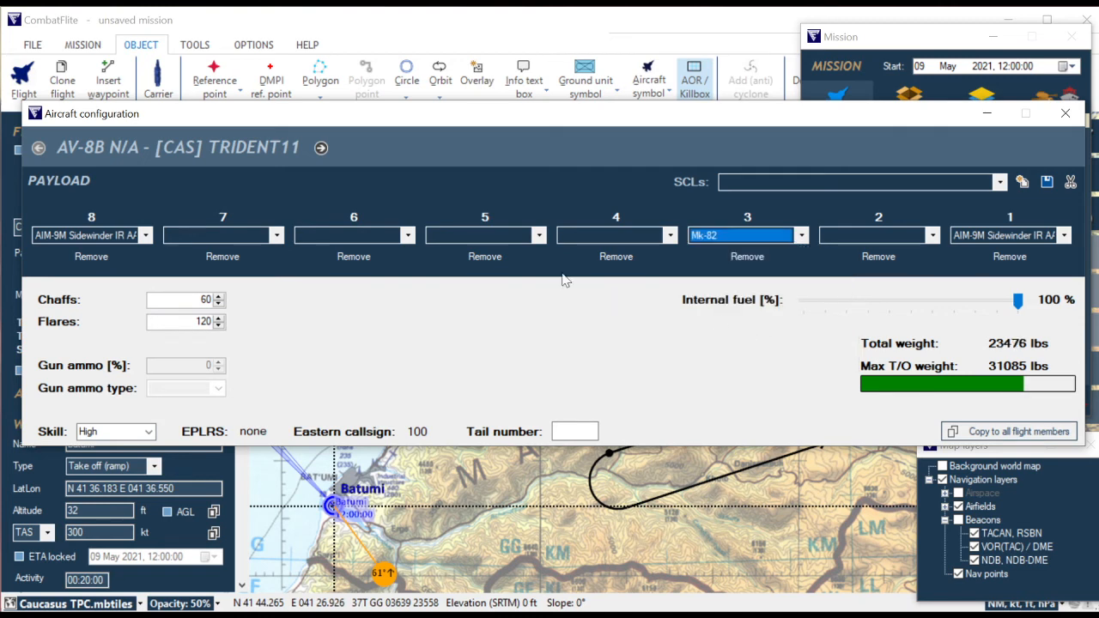
left_click(409, 238)
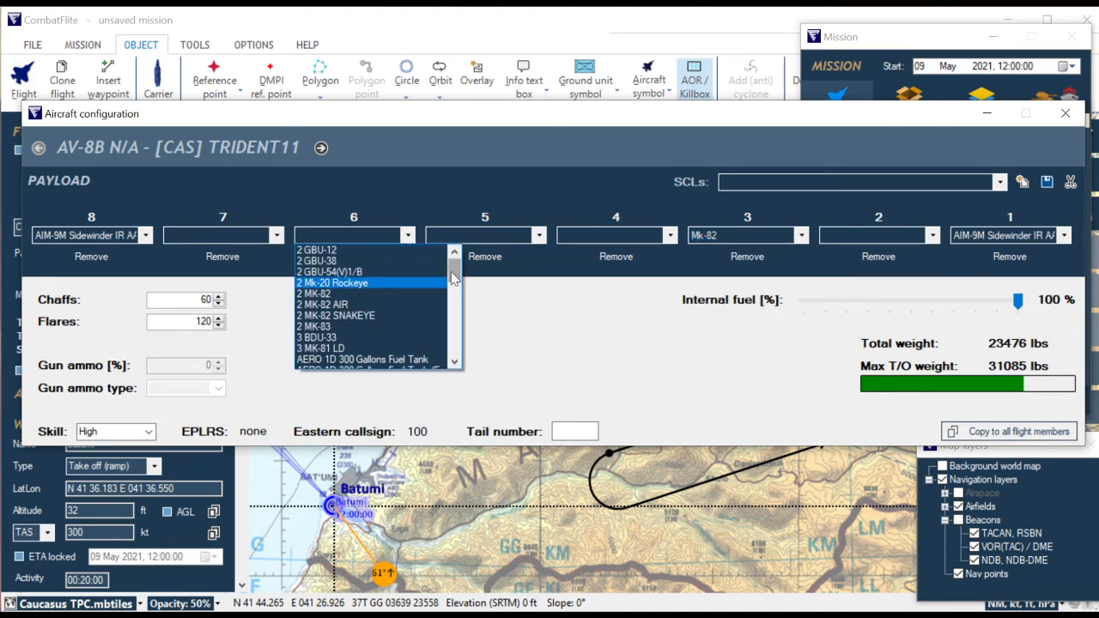
left_click_drag(455, 271, 460, 363)
left_click(375, 327)
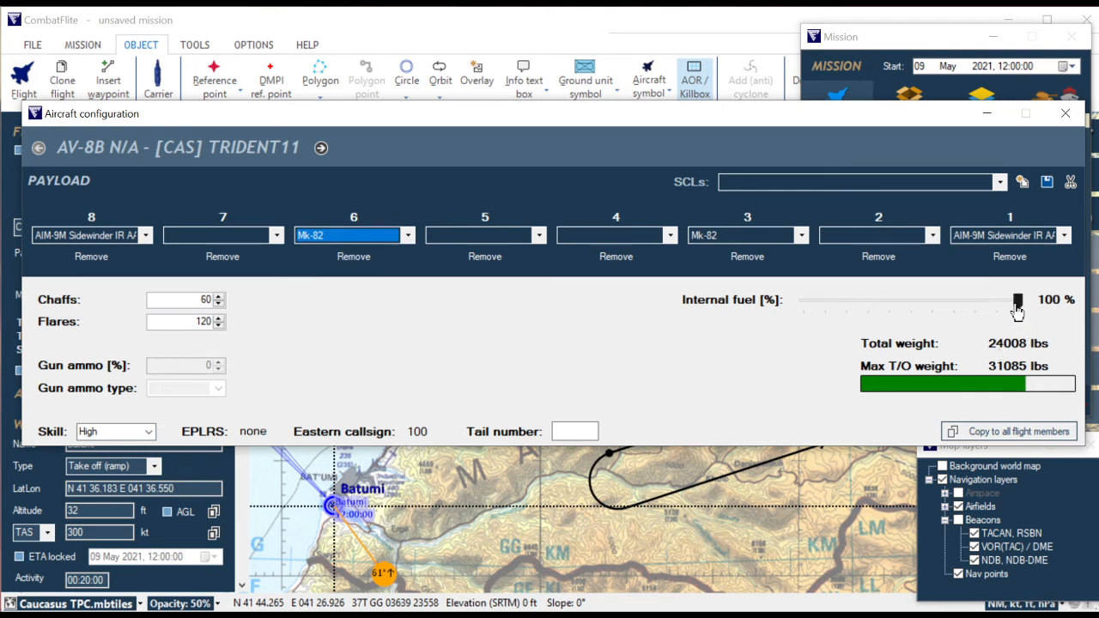
Give the first aircraft 90 % internal fuel, tail number 450 and Client skill, and copy its configuration to all flight members.
left_click_drag(1018, 302, 996, 304)
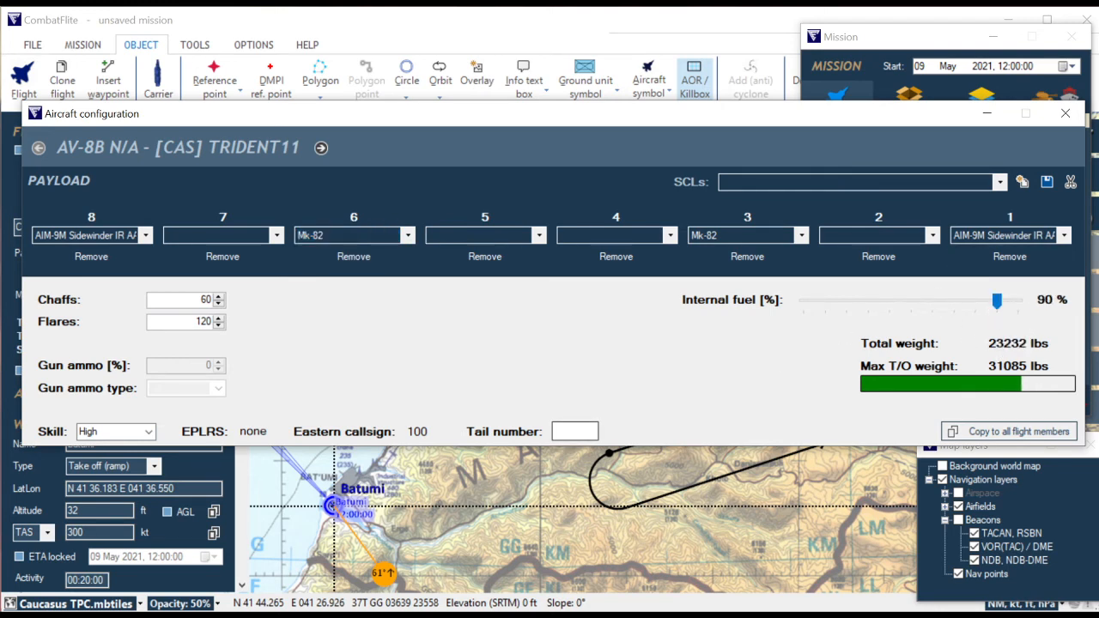
left_click(592, 433)
left_click(151, 432)
left_click(107, 502)
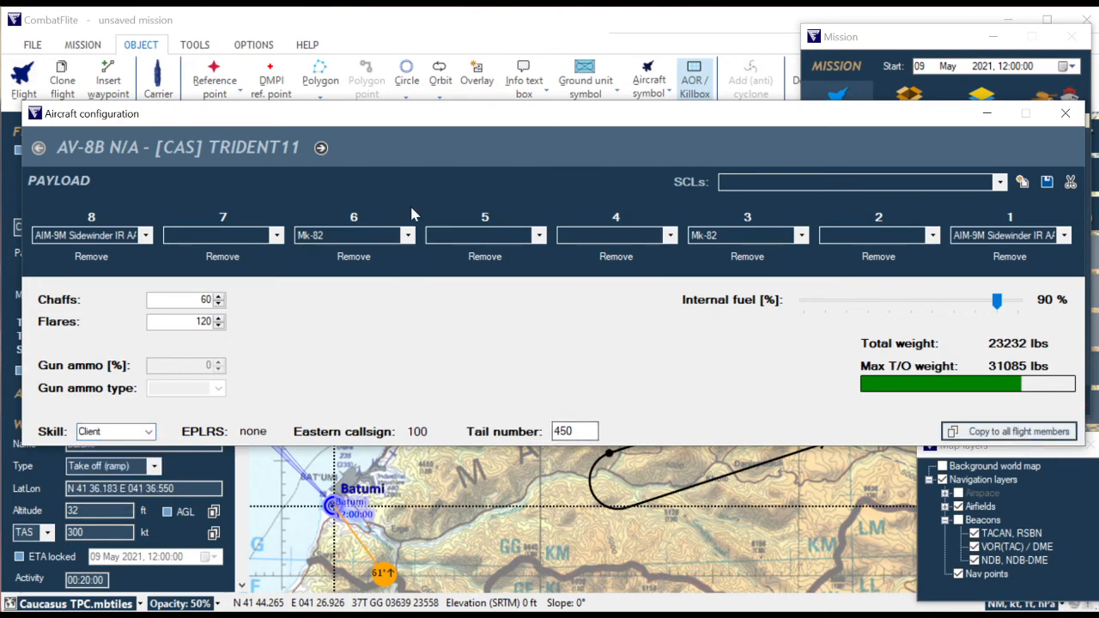
Set the second Trident aircraft's skill to Client and its tail number to 451, and close the aircraft configuration.
left_click(321, 148)
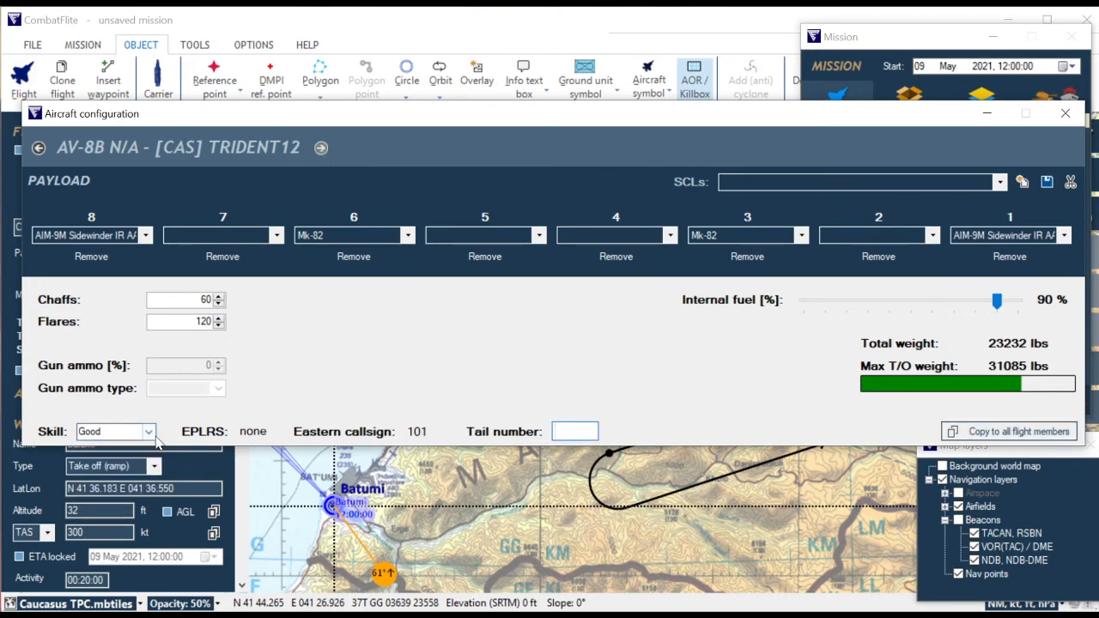
left_click(149, 432)
left_click(118, 504)
left_click(556, 432)
type("451")
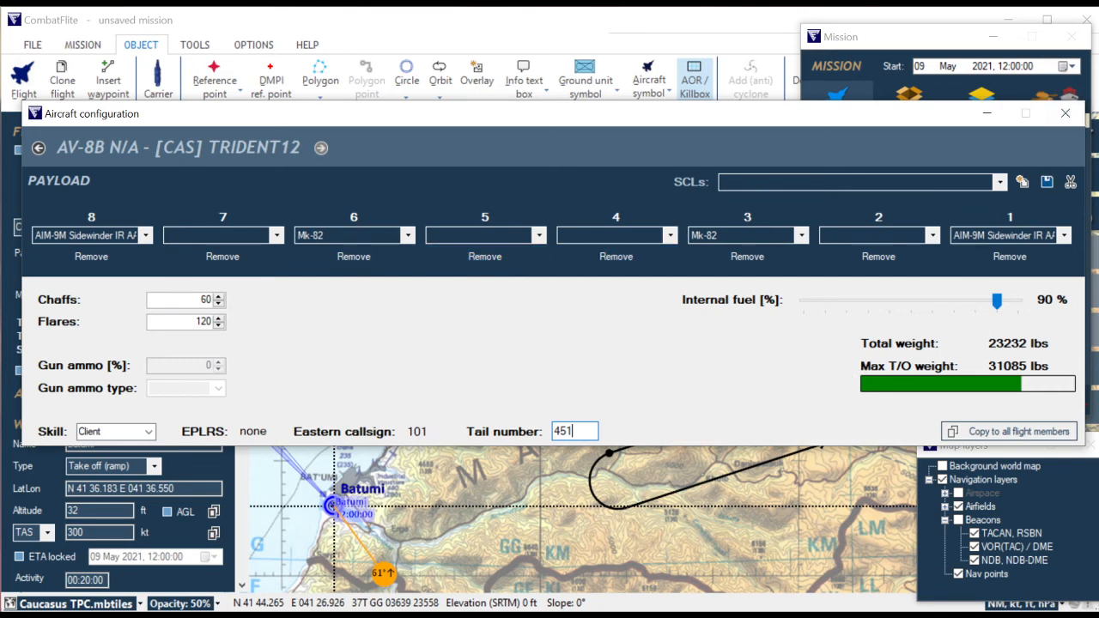
left_click(1065, 113)
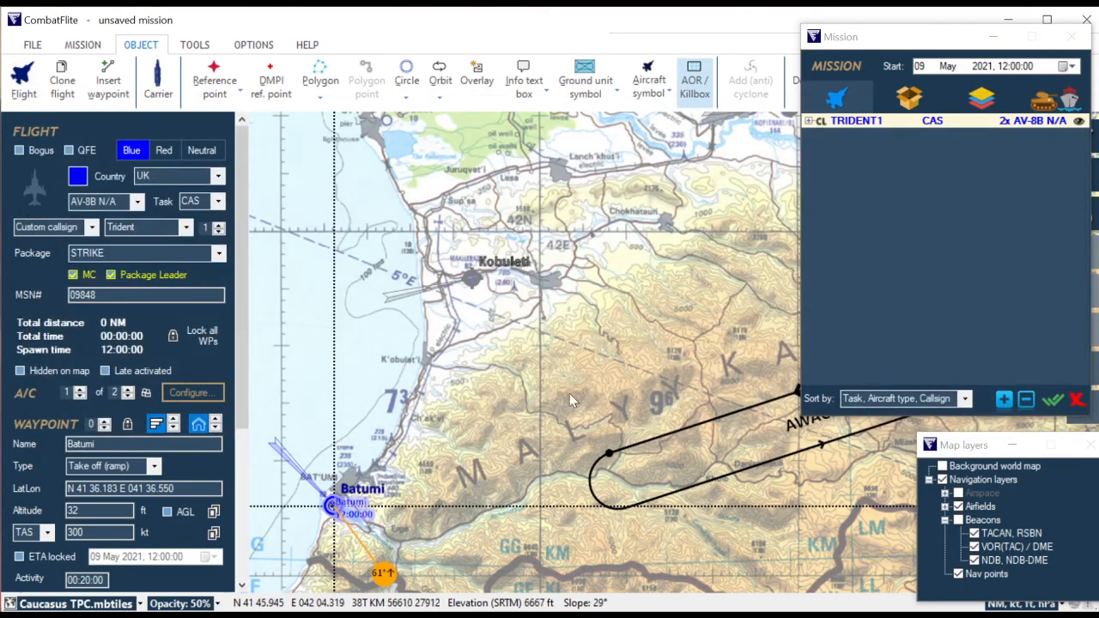
scroll(524, 391, "down", 2)
scroll(585, 364, "down", 1)
left_click_drag(586, 364, 582, 380)
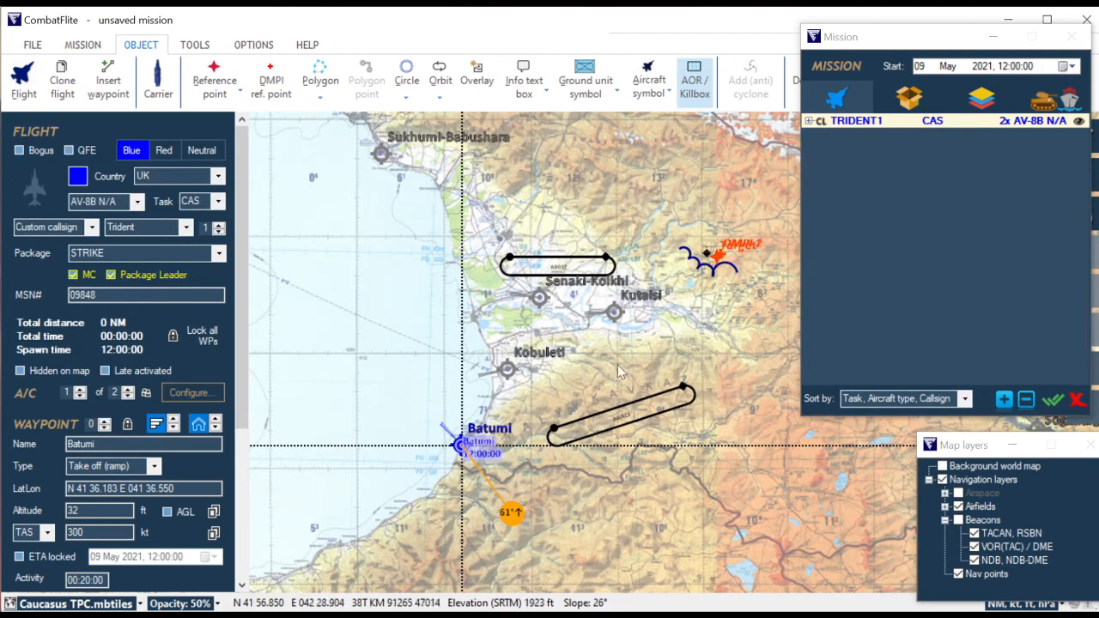
left_click_drag(713, 348, 682, 377)
scroll(682, 378, "up", 1)
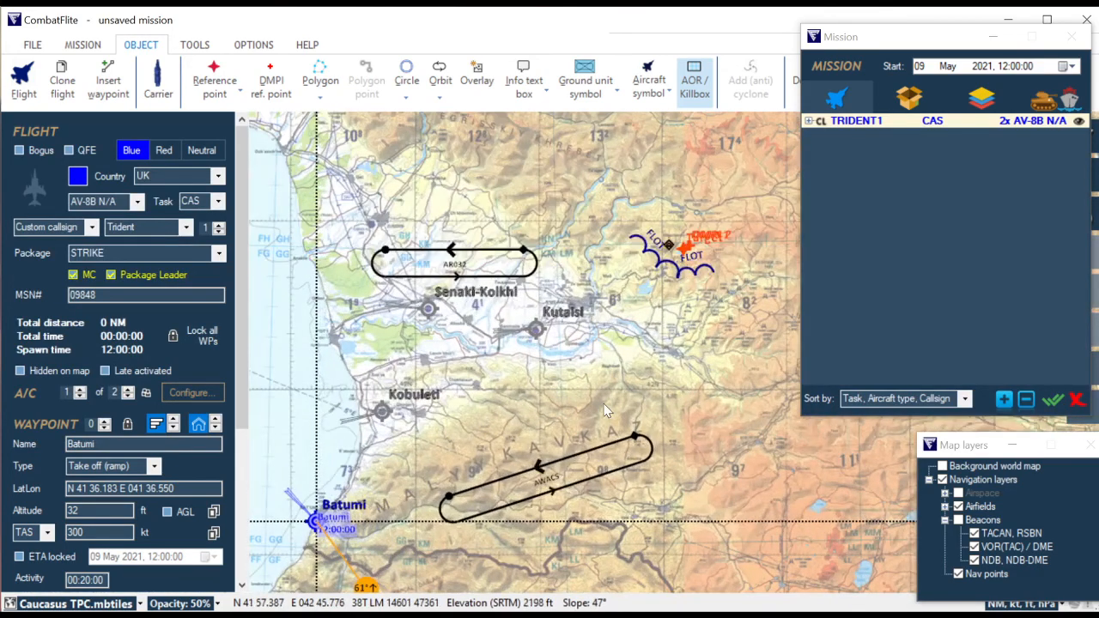